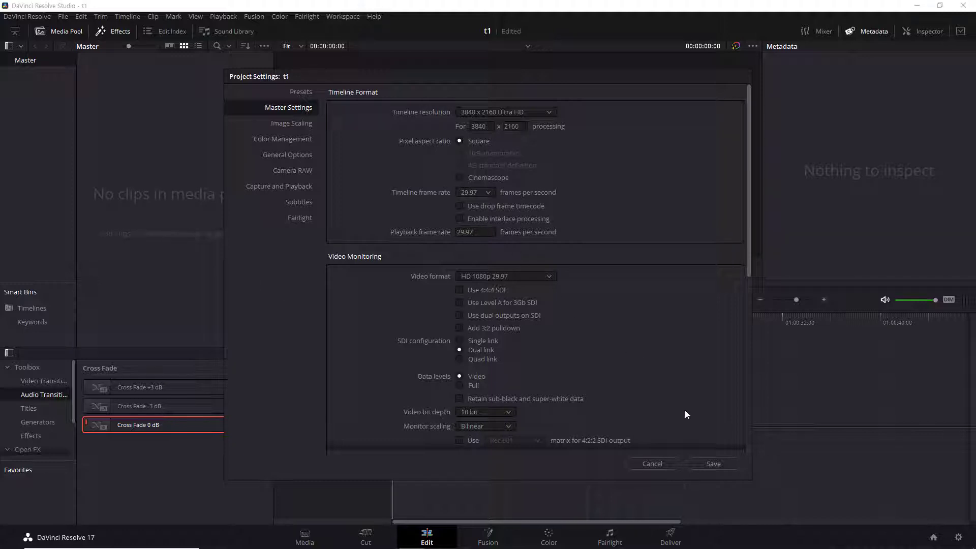
# - Save the project settings with a 3840 x 2160 Ultra HD timeline resolution and a 29.97 fps frame rate
pyautogui.click(719, 463)
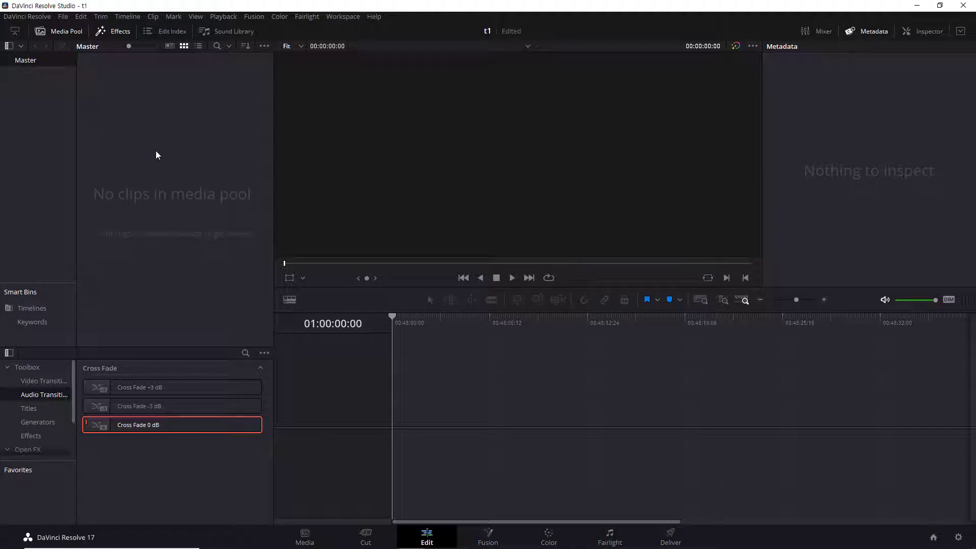
# - Hide the Media Pool and show it again
pyautogui.rightClick(174, 135)
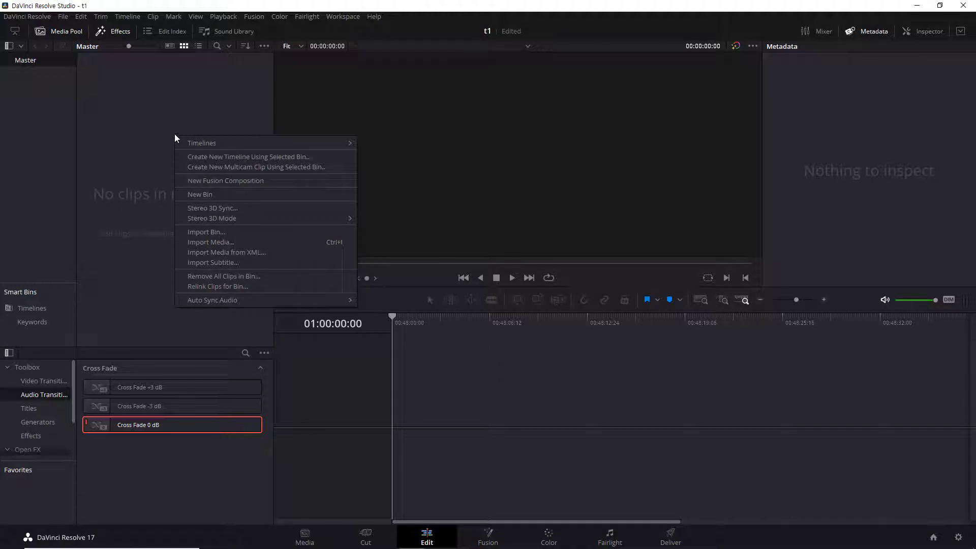
pyautogui.click(171, 113)
pyautogui.click(64, 31)
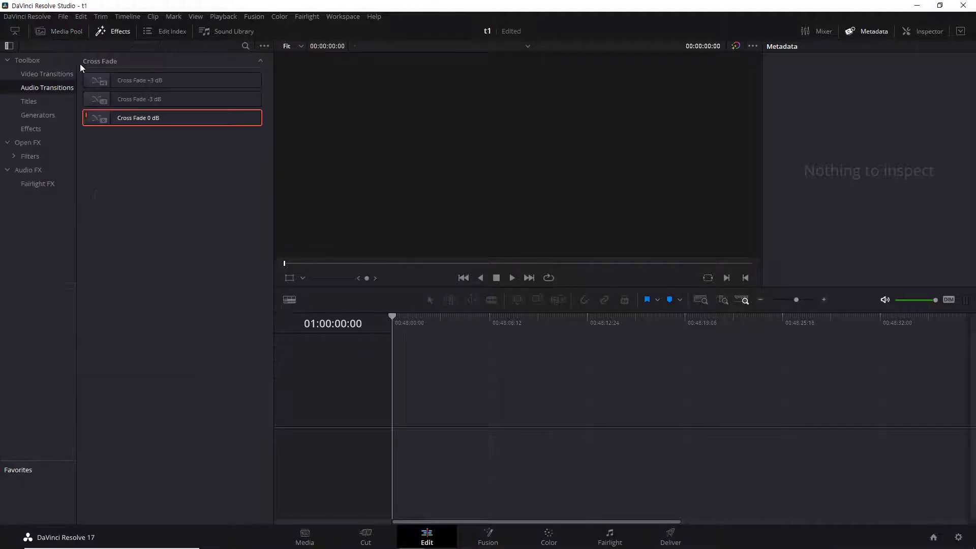
pyautogui.click(72, 33)
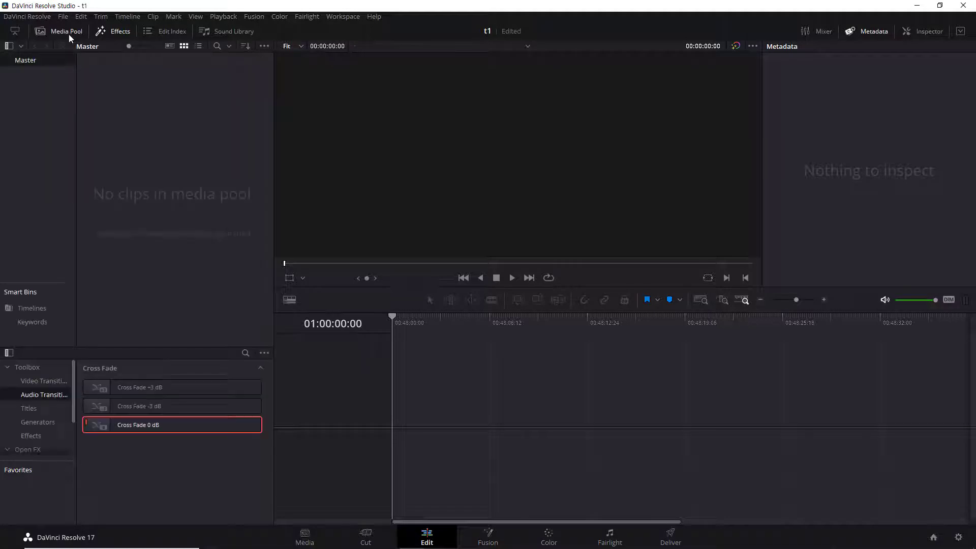
pyautogui.click(67, 32)
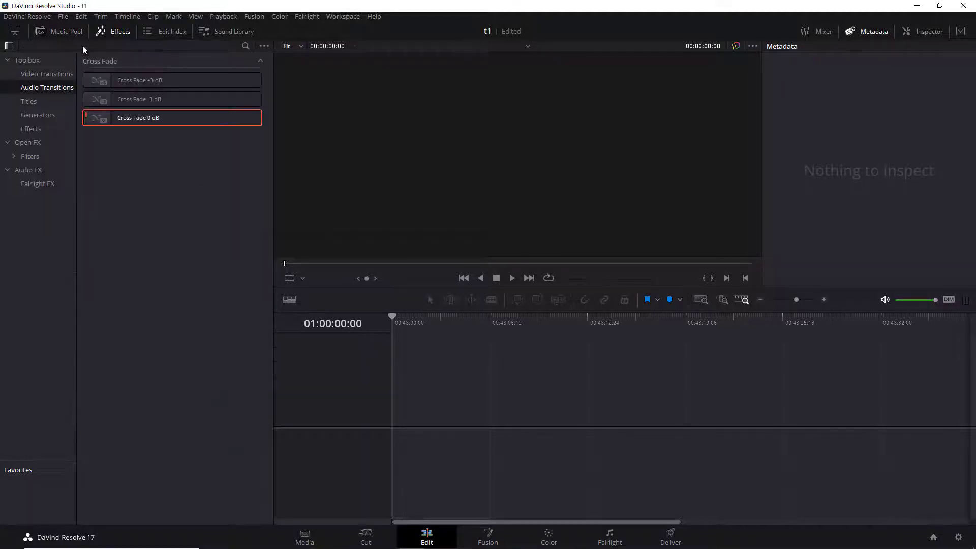
pyautogui.click(77, 32)
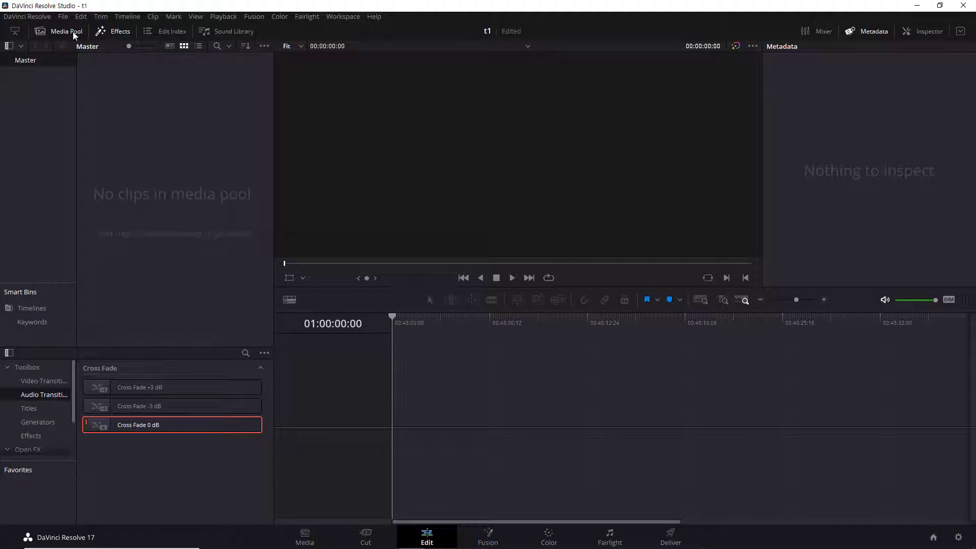
# - Import the video clips YMJ_008.mp4 and YMJ_010.mp4 into the Master bin of the Media Pool
pyautogui.rightClick(156, 133)
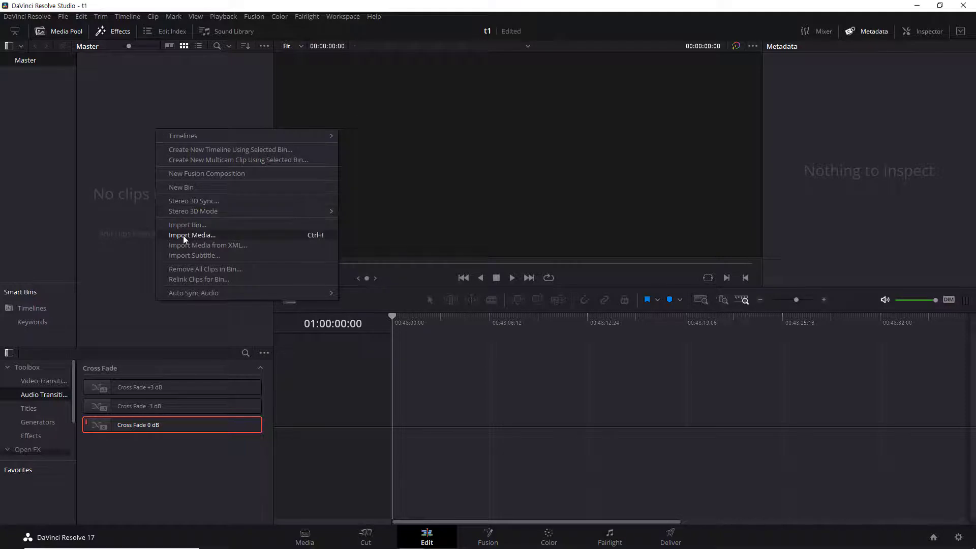
pyautogui.click(206, 103)
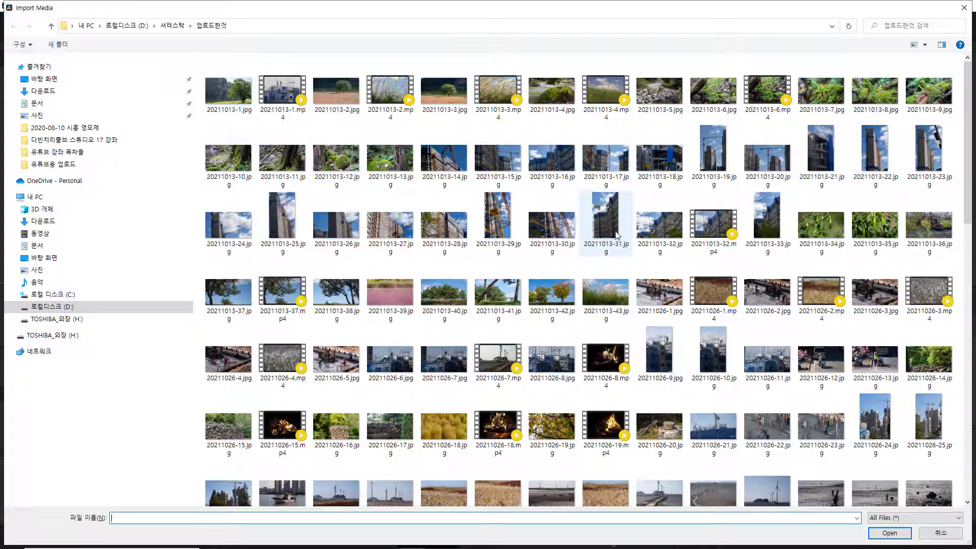
pyautogui.scroll(-5, 626, 239)
pyautogui.scroll(-6, 626, 239)
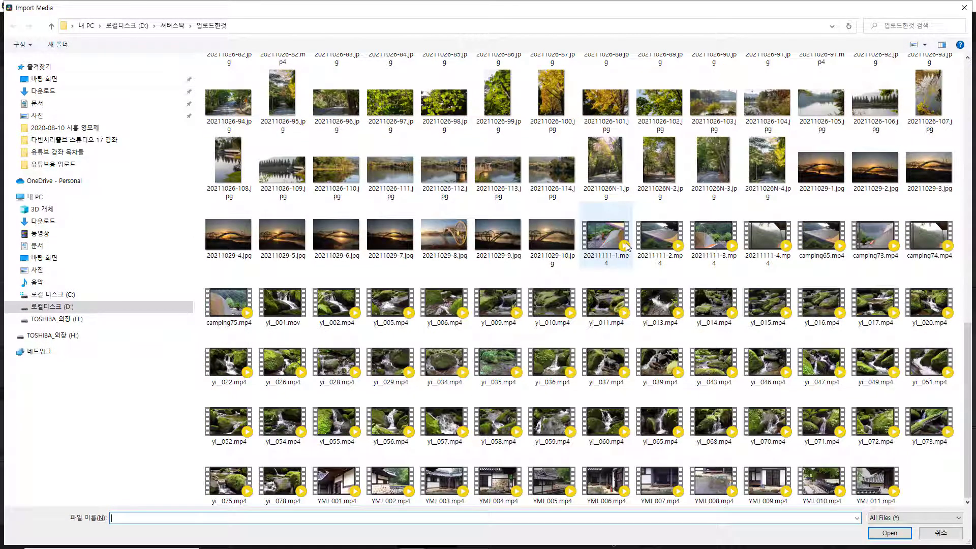
pyautogui.click(718, 481)
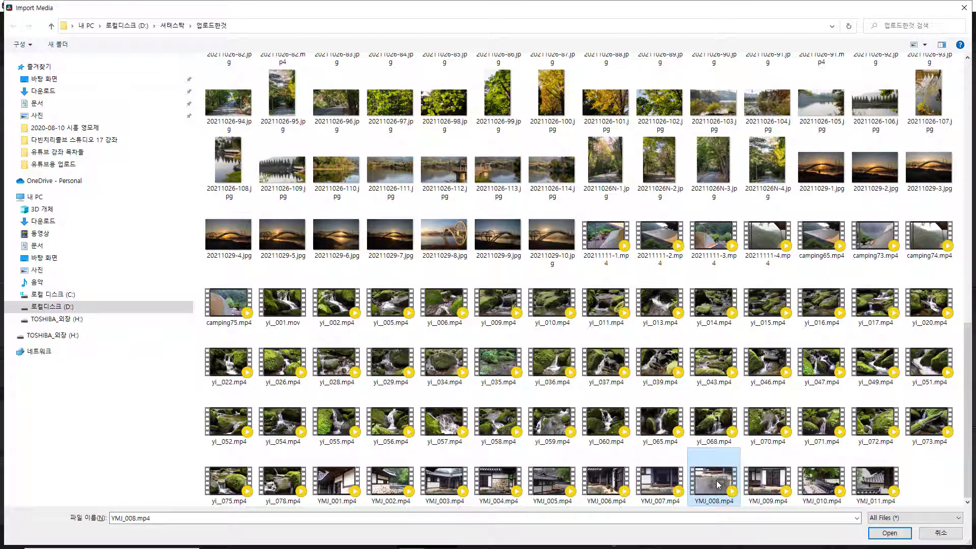
pyautogui.keyDown('ctrl'); pyautogui.click(822, 493); pyautogui.keyUp('ctrl')
pyautogui.click(889, 533)
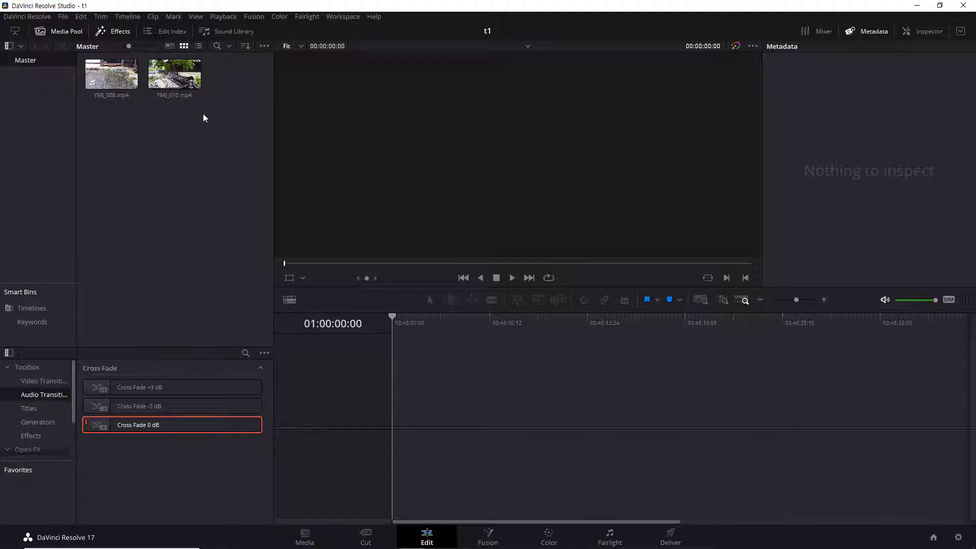
# - Compare the resolution and frame rate in both imported clips' metadata with the project's master timeline settings
pyautogui.click(118, 73)
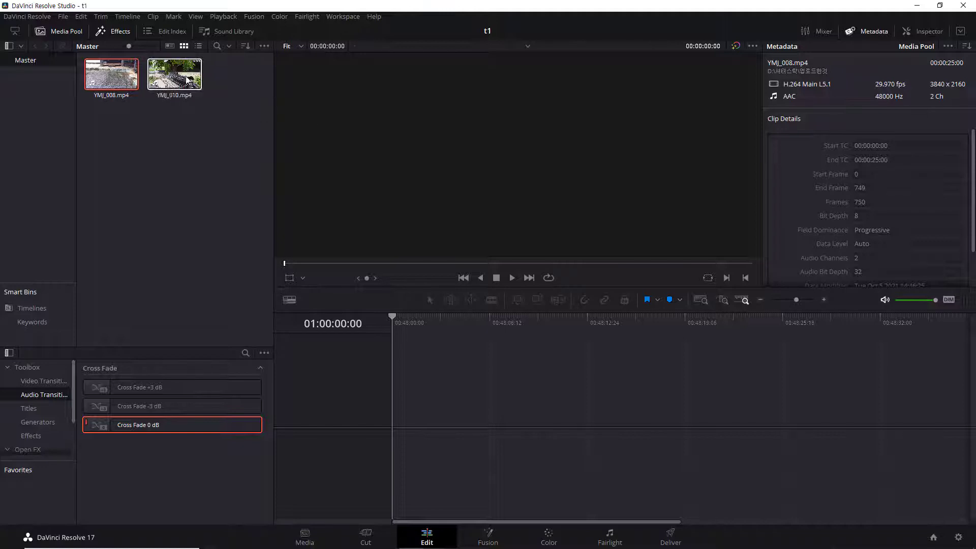
pyautogui.click(175, 74)
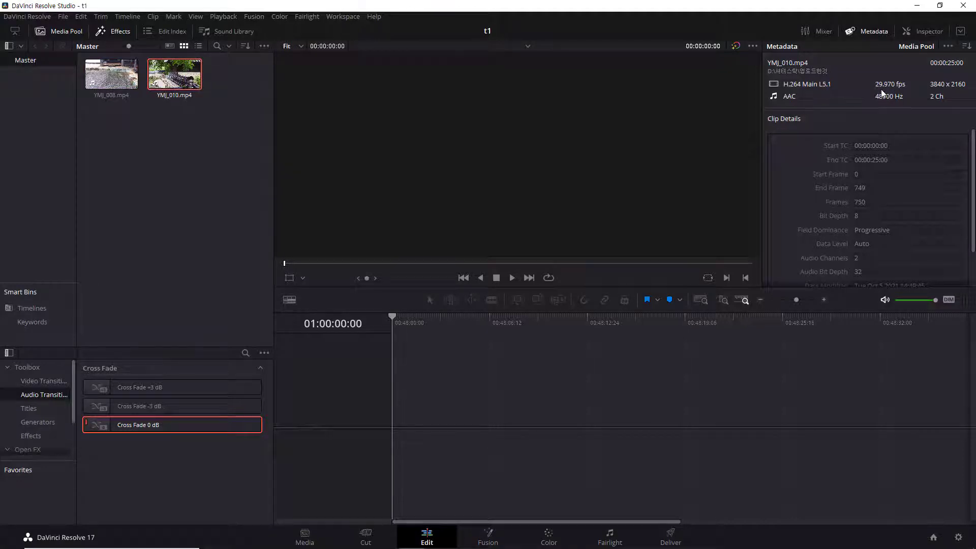
pyautogui.click(958, 537)
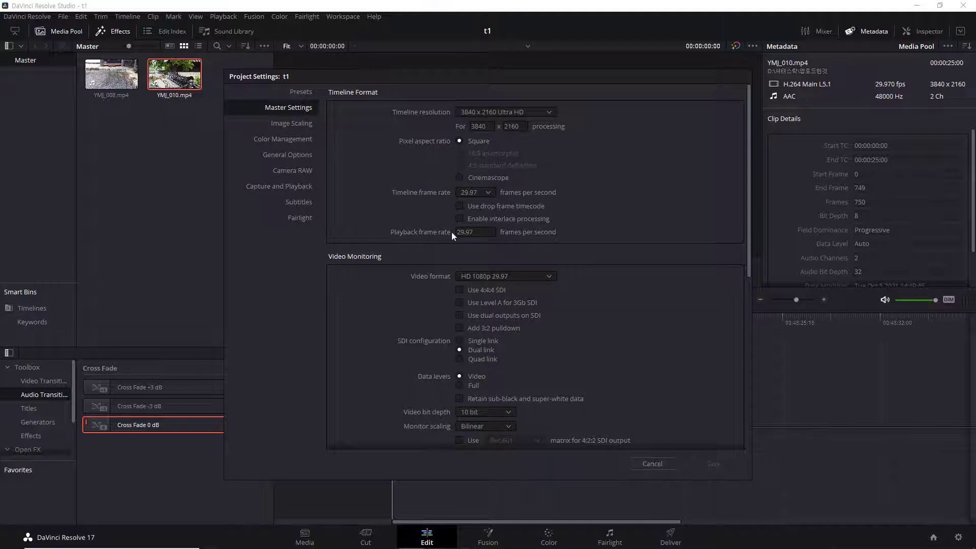
pyautogui.click(671, 466)
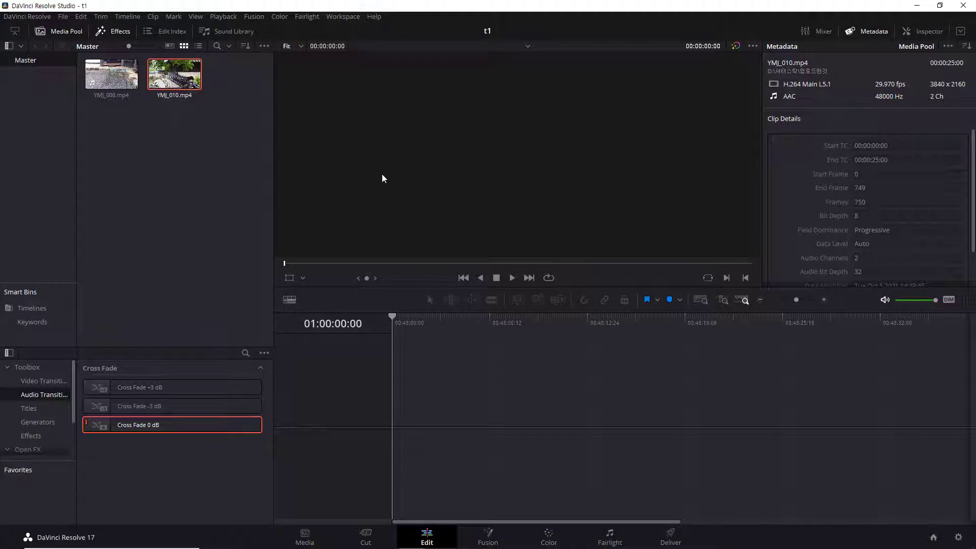
# - Create a new empty timeline named Timeline 1 that uses the project settings
pyautogui.rightClick(171, 162)
pyautogui.moveTo(196, 169)
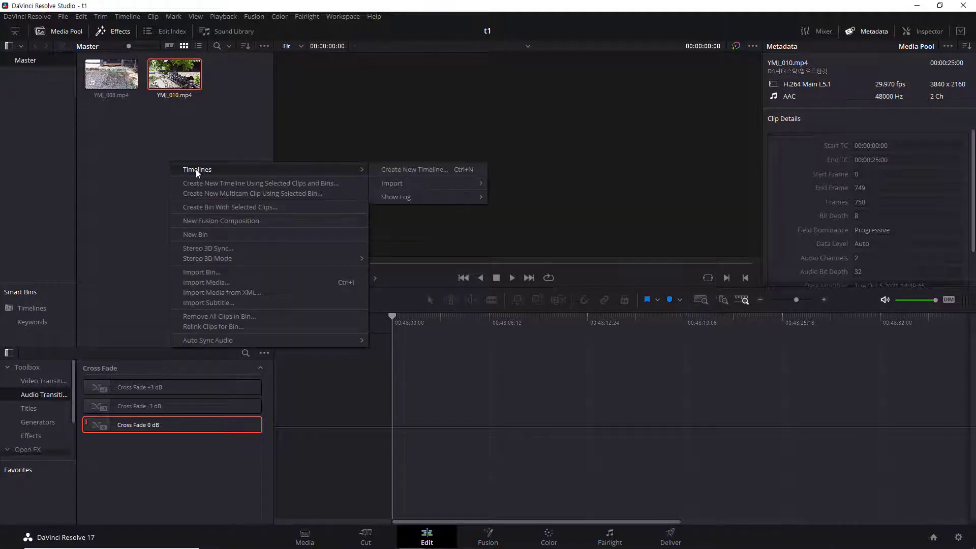
pyautogui.click(401, 168)
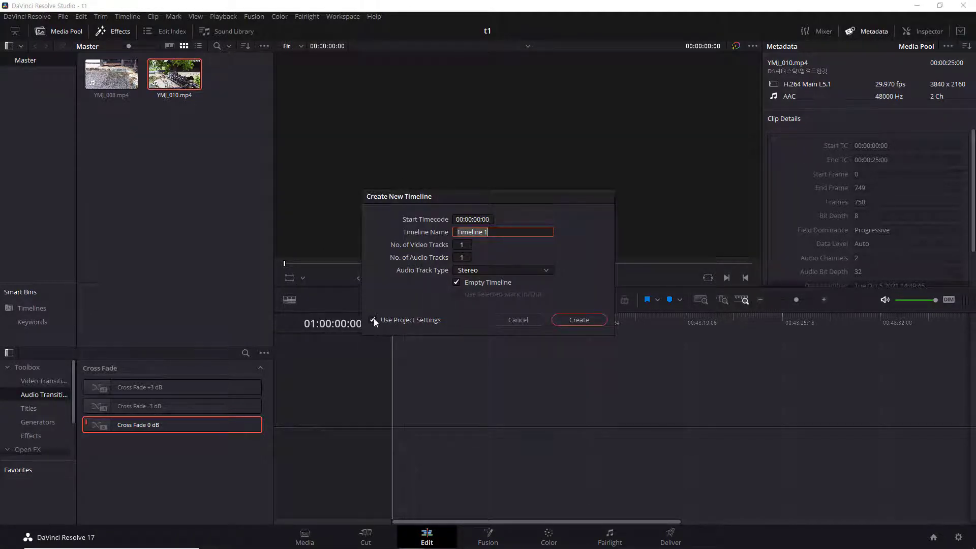
pyautogui.click(579, 321)
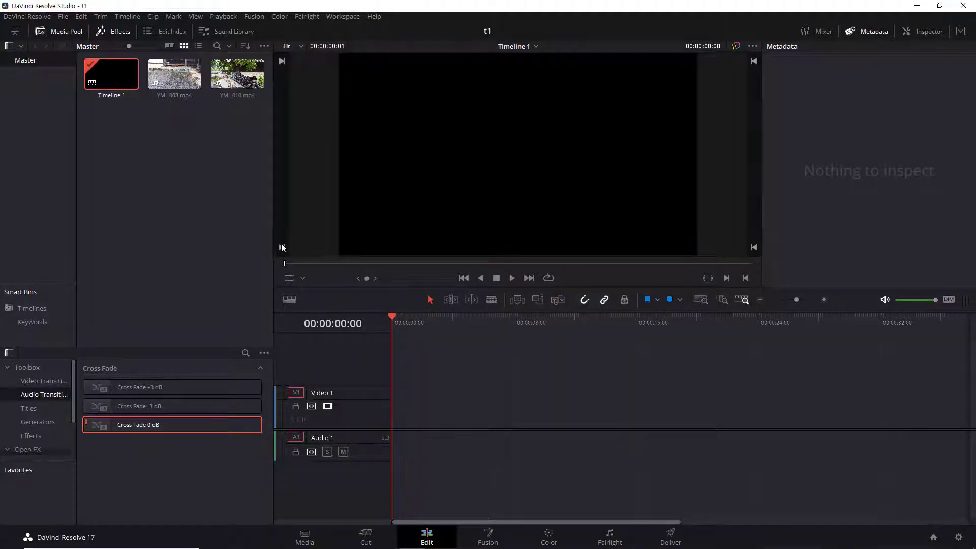
# - Enable tabbed stacked timelines in the timeline view options
pyautogui.click(292, 300)
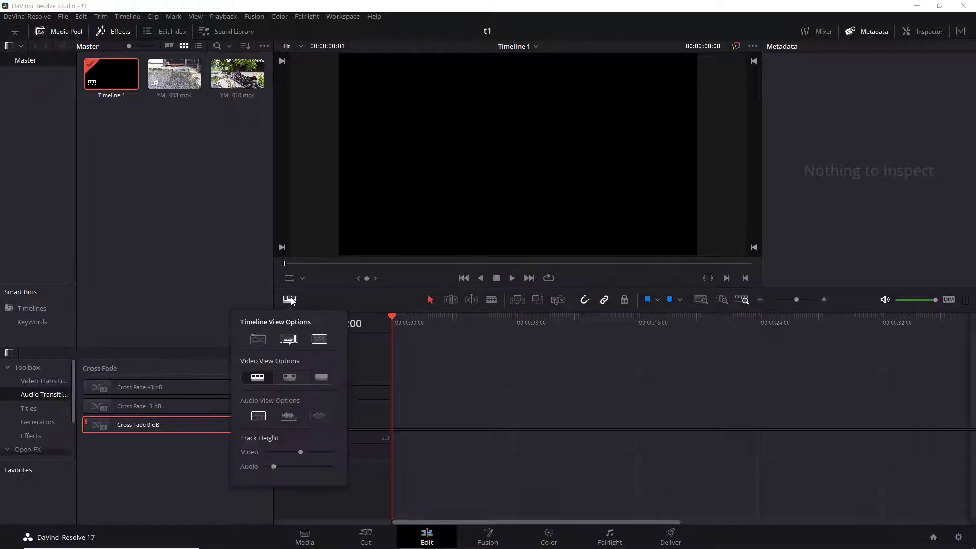
pyautogui.click(258, 339)
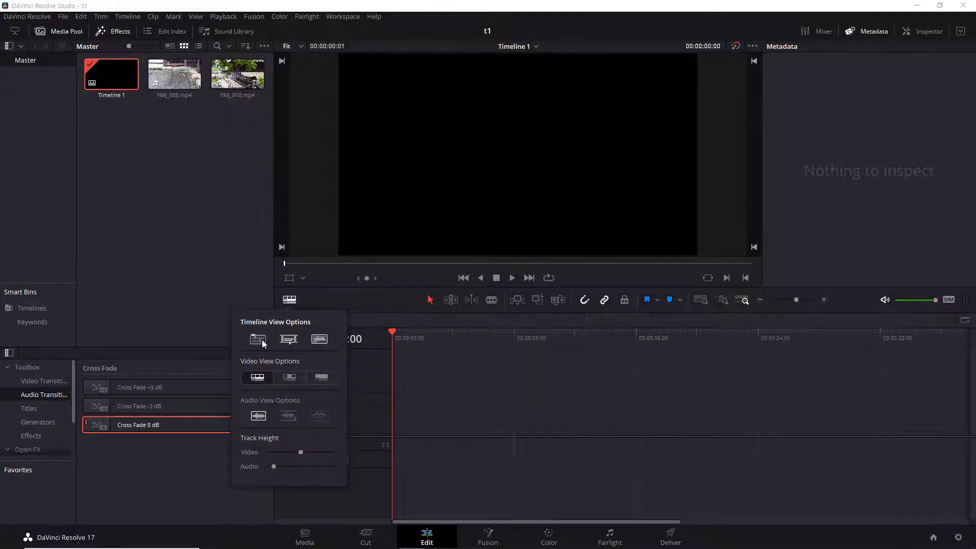
pyautogui.click(233, 282)
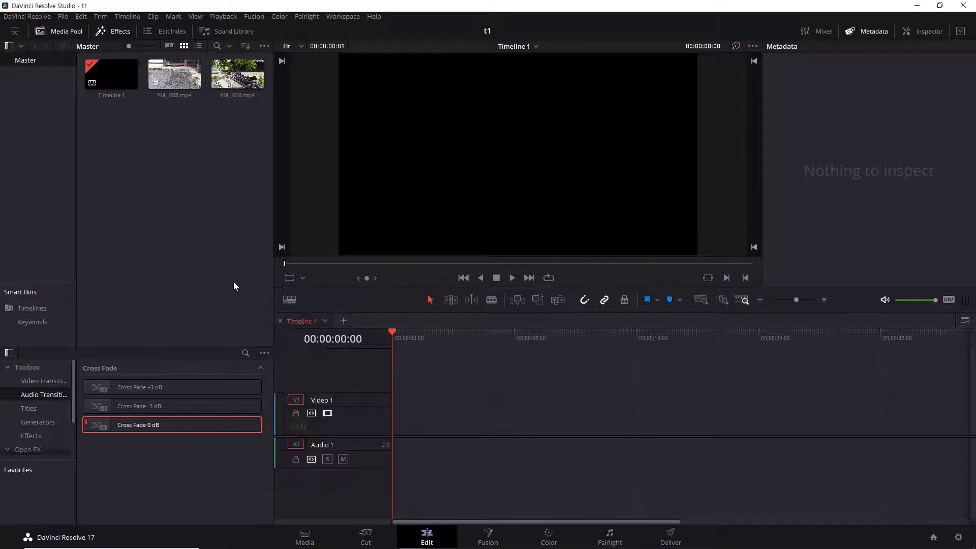
# - Place YMJ_008.mp4 at the start of Timeline 1 on the Video 1 and Audio 1 tracks
pyautogui.click(175, 76)
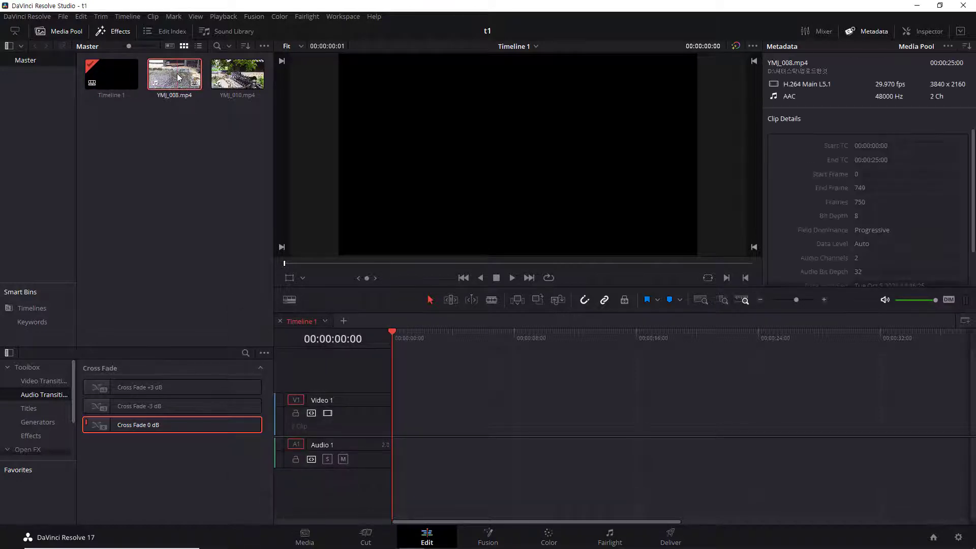
pyautogui.moveTo(174, 75); pyautogui.dragTo(386, 418)
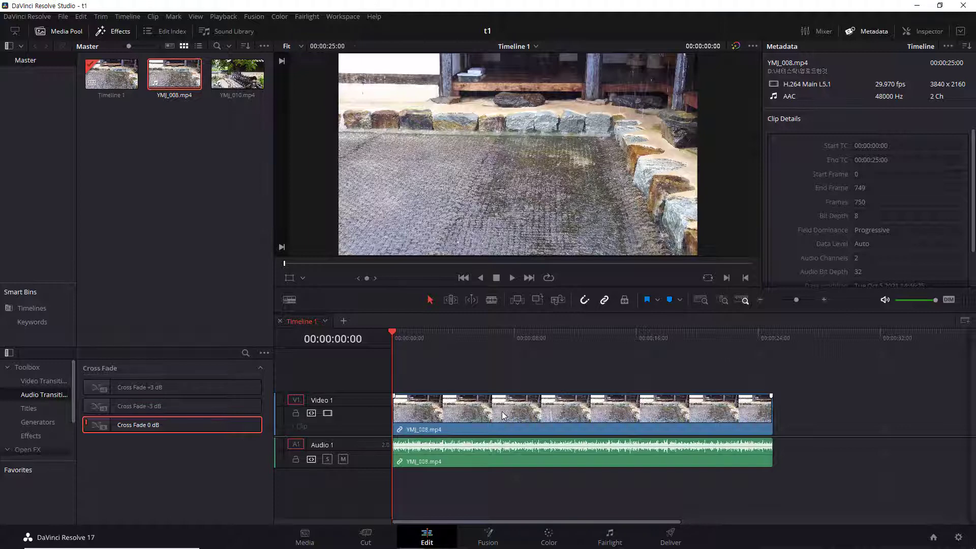
pyautogui.click(189, 196)
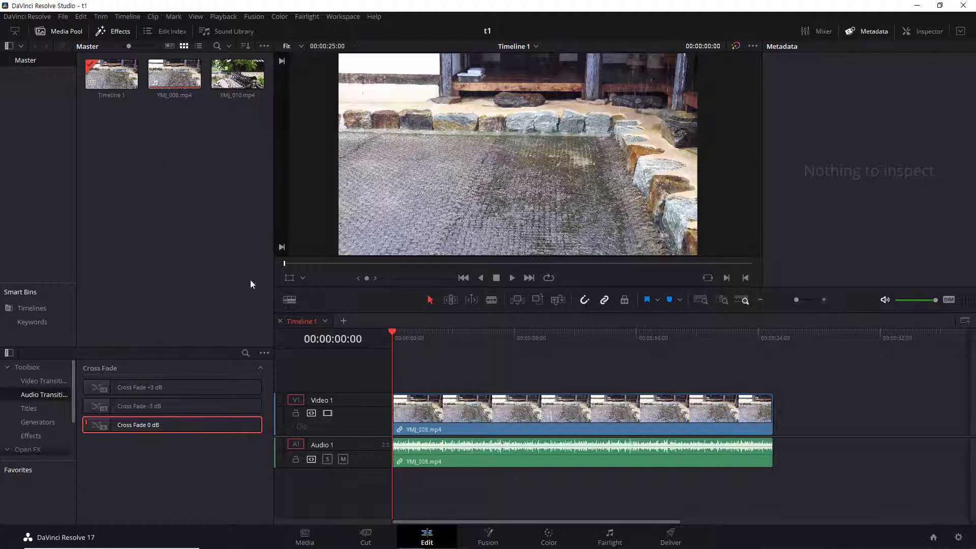
# - Add a second timeline tab and place YMJ_010.mp4 at its start to build a new timeline
pyautogui.click(343, 321)
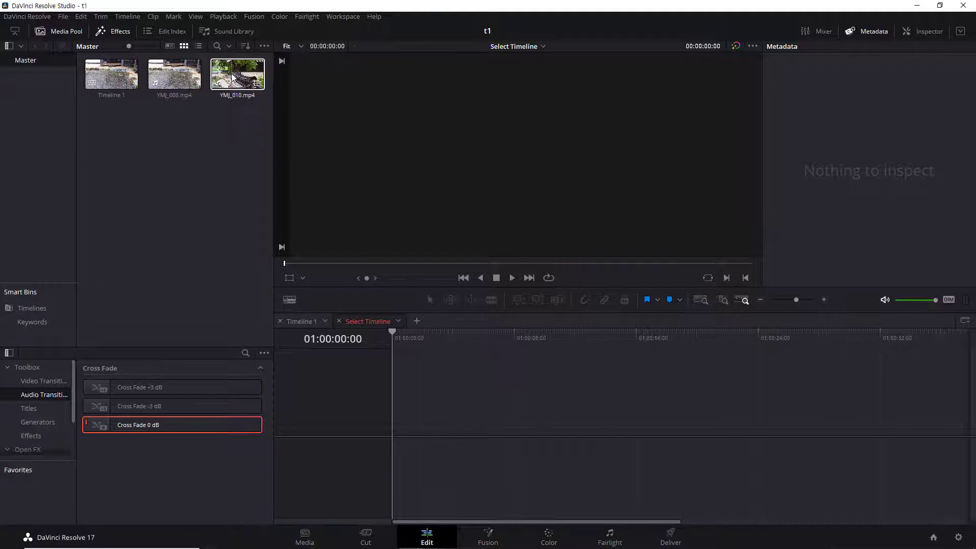
pyautogui.moveTo(233, 76); pyautogui.dragTo(410, 417)
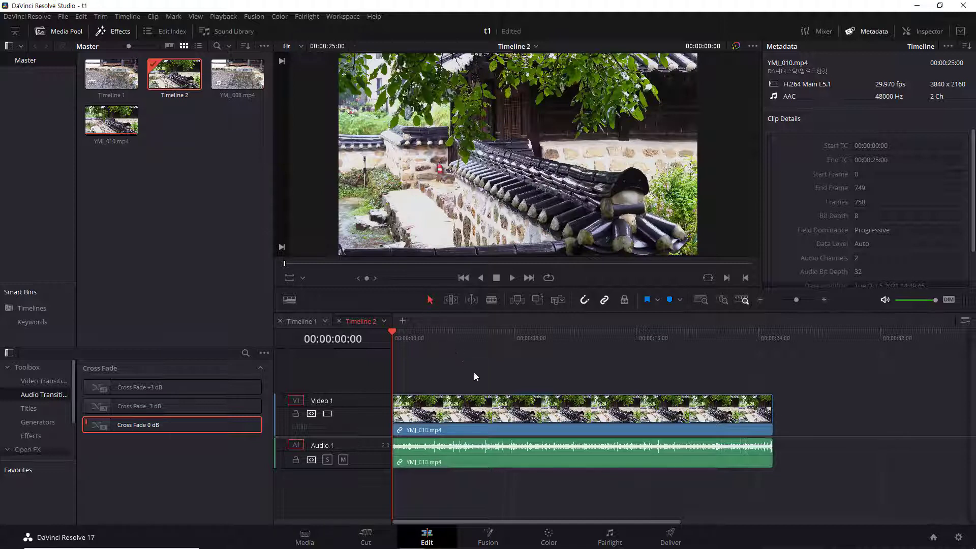
# - Check the resolution and frame rate of Timeline 2 and Timeline 1 in their metadata
pyautogui.click(151, 217)
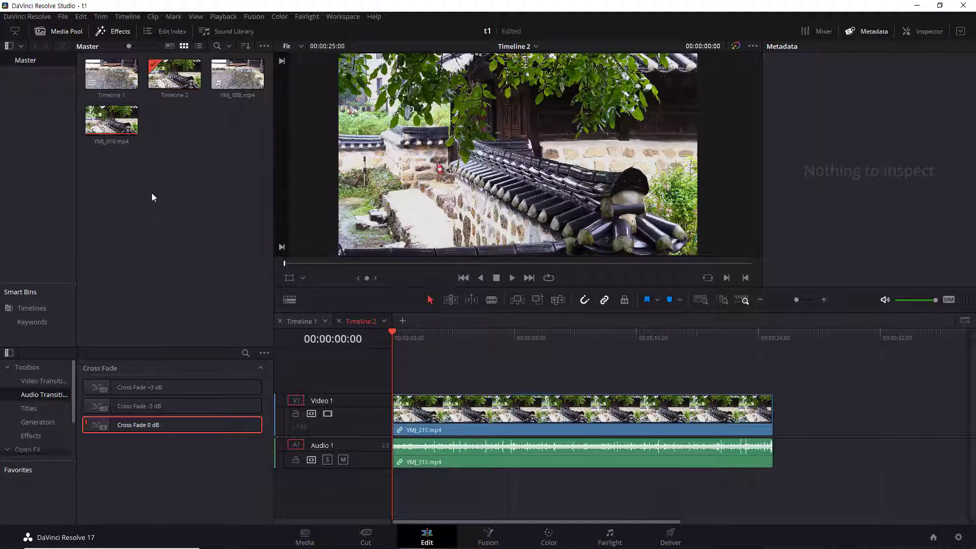
pyautogui.click(171, 73)
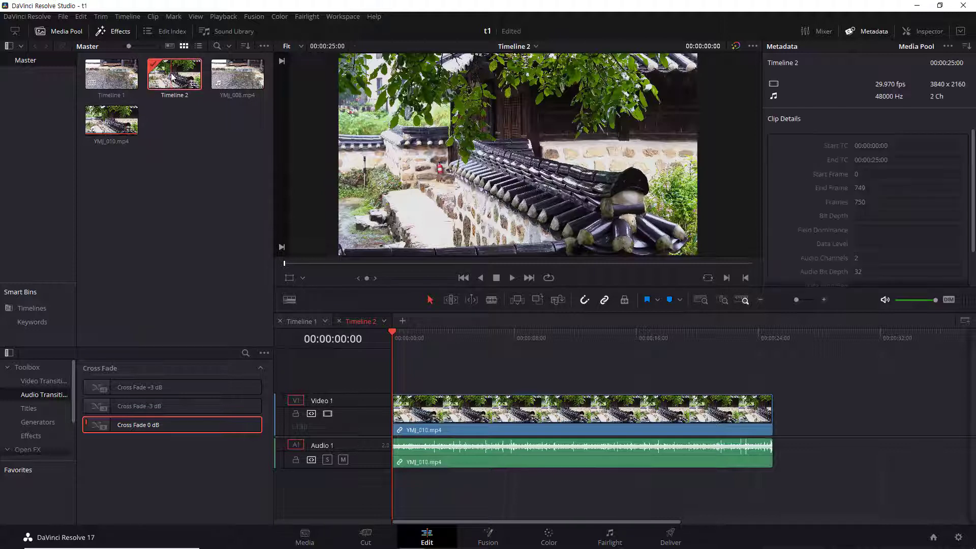
pyautogui.click(109, 73)
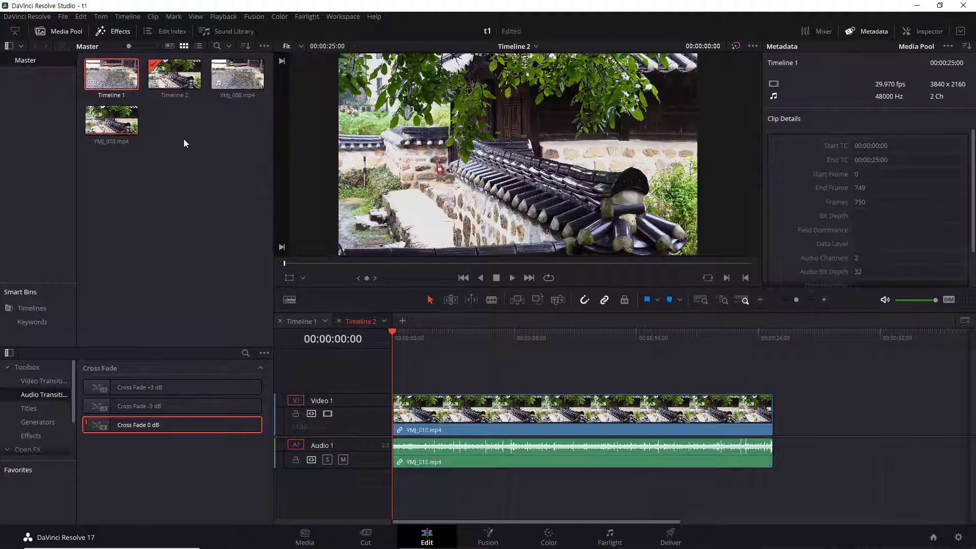
# - Create an empty timeline that does not use the project settings, with 1920 x 1080 HD resolution and a 24 fps frame rate
pyautogui.rightClick(144, 198)
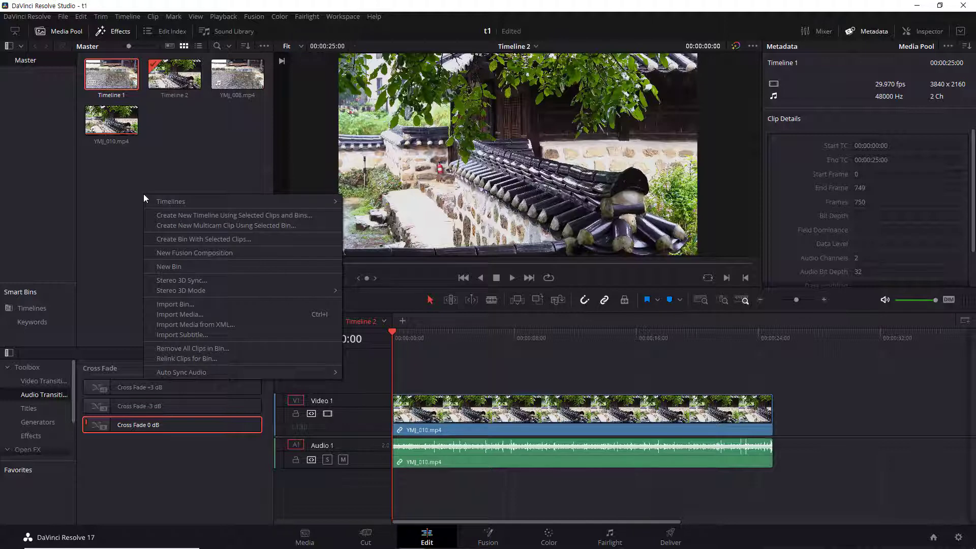
pyautogui.moveTo(184, 202)
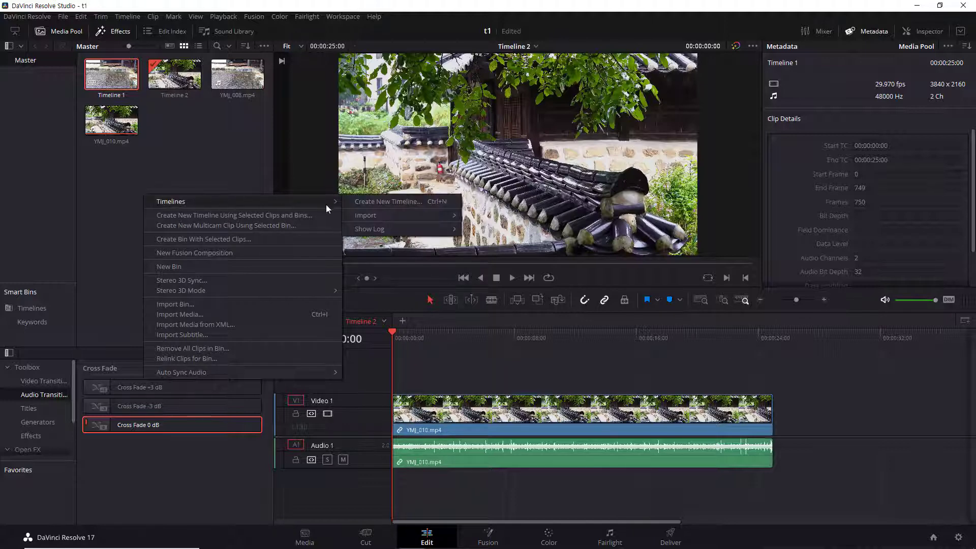
pyautogui.click(399, 205)
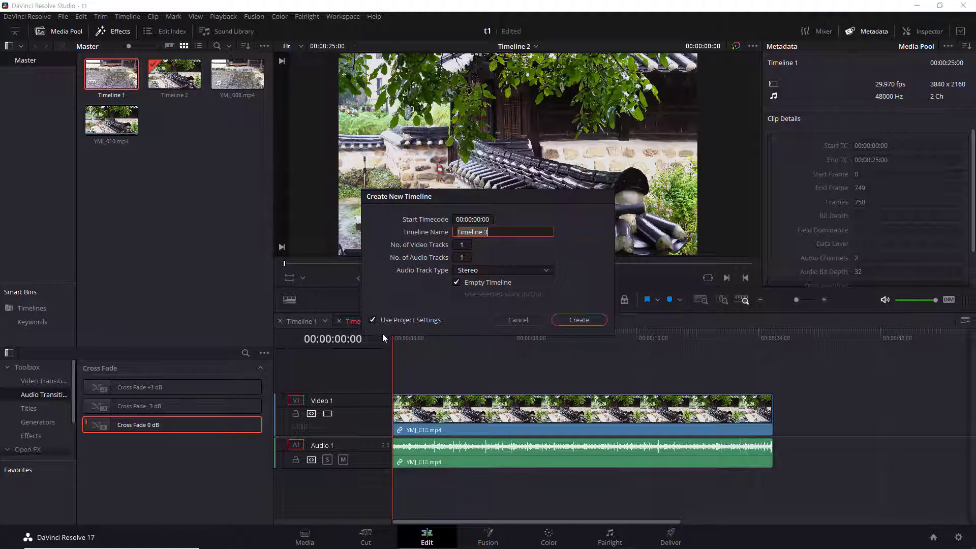
pyautogui.click(373, 320)
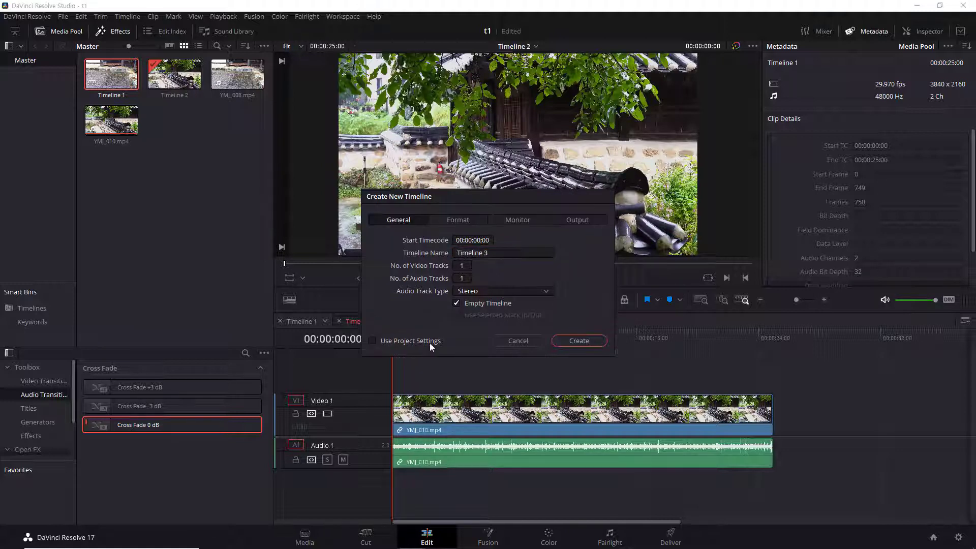
pyautogui.click(456, 219)
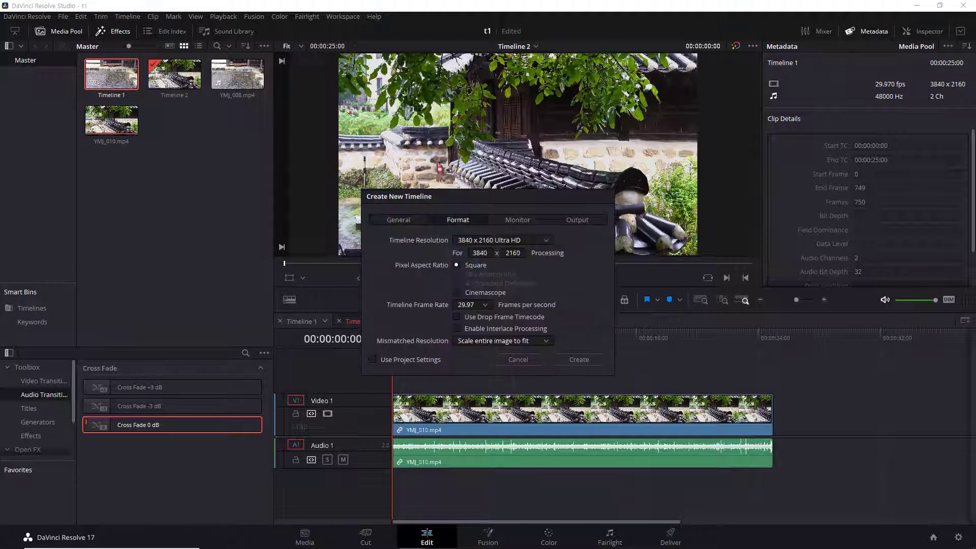
pyautogui.click(547, 241)
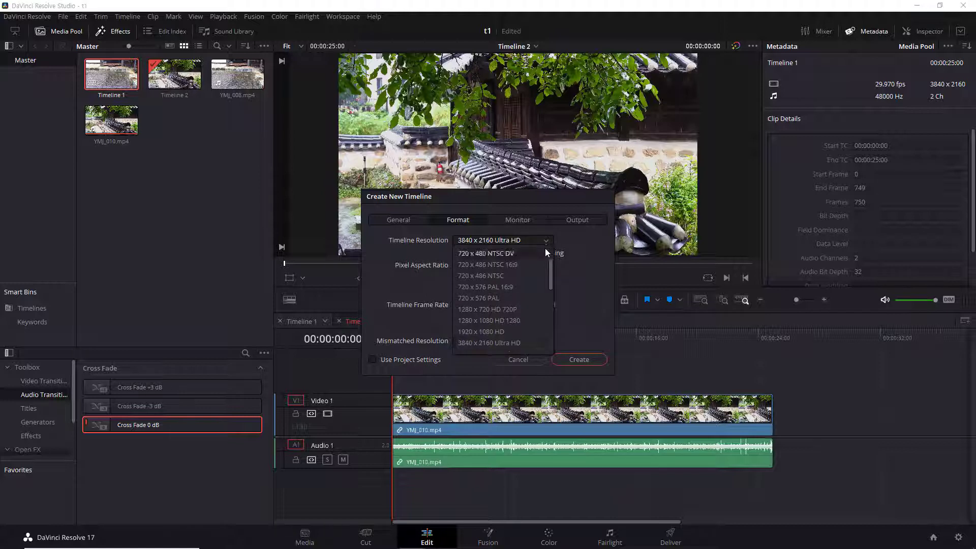
pyautogui.click(510, 331)
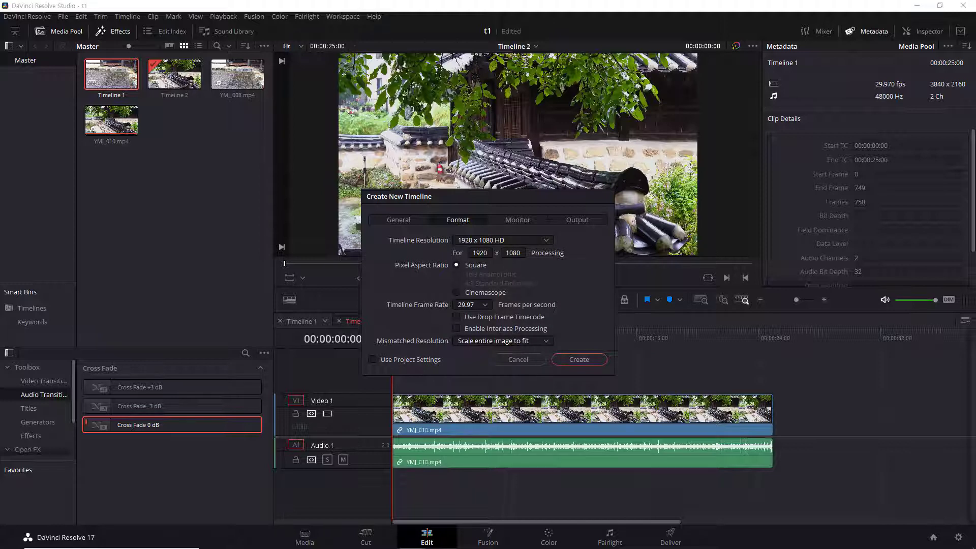
pyautogui.click(486, 307)
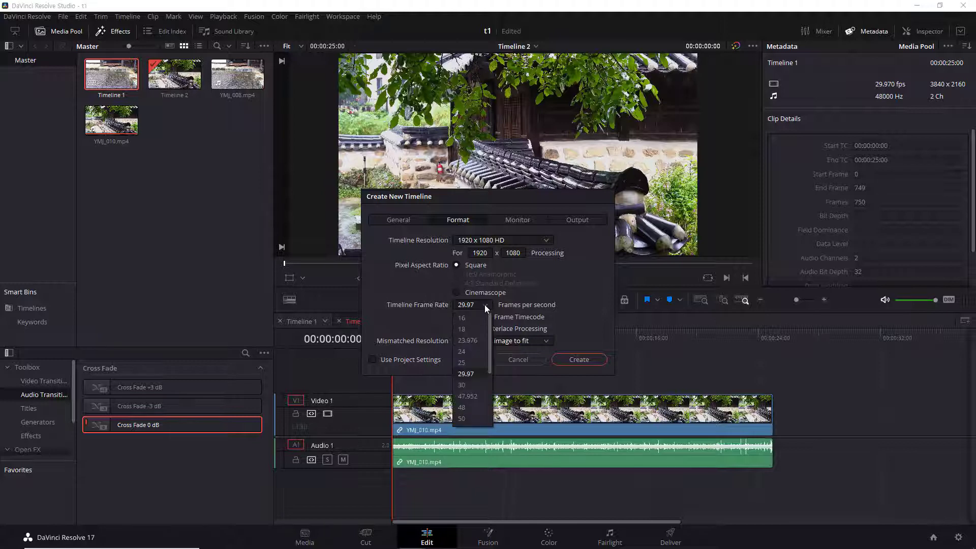
pyautogui.click(481, 351)
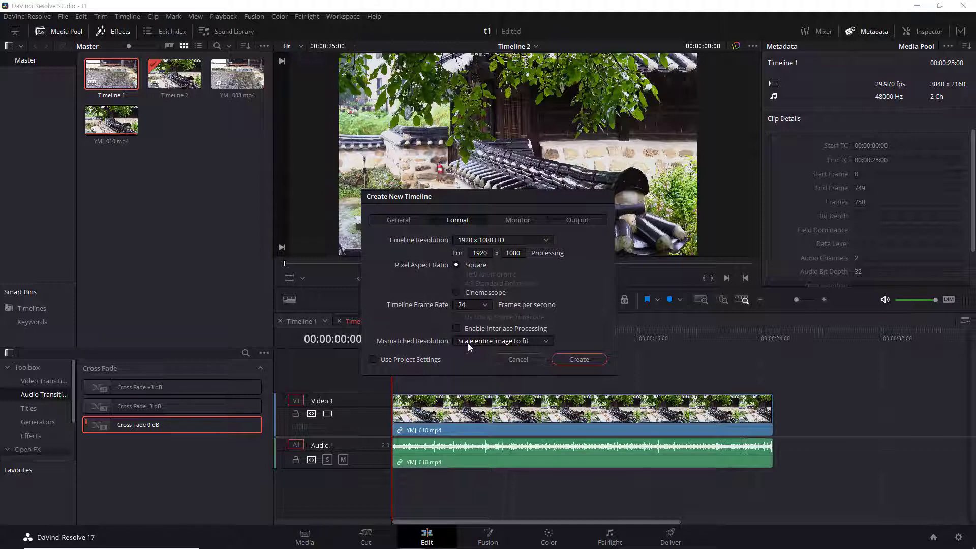
pyautogui.click(580, 359)
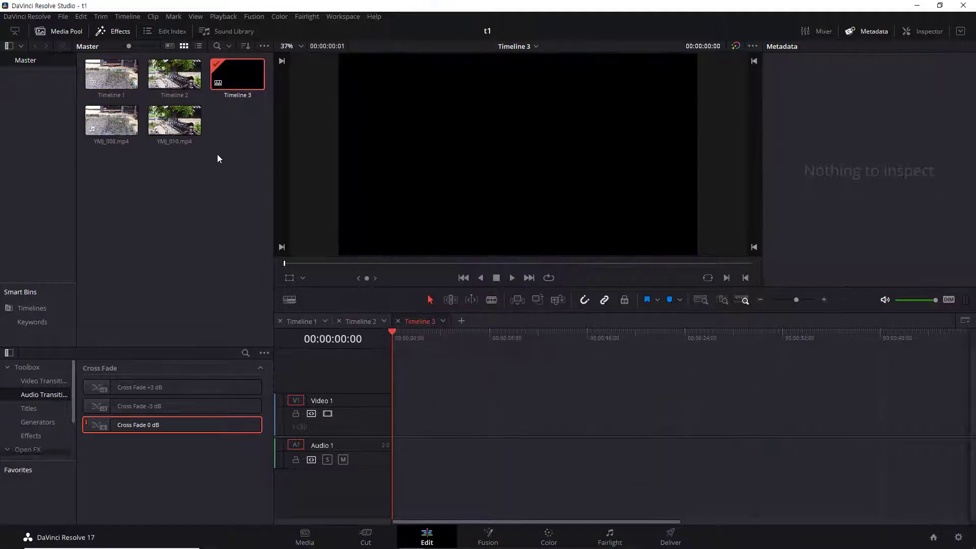
# - Place YMJ_008.mp4 at the start of Timeline 3 on the Video 1 and Audio 1 tracks
pyautogui.click(228, 71)
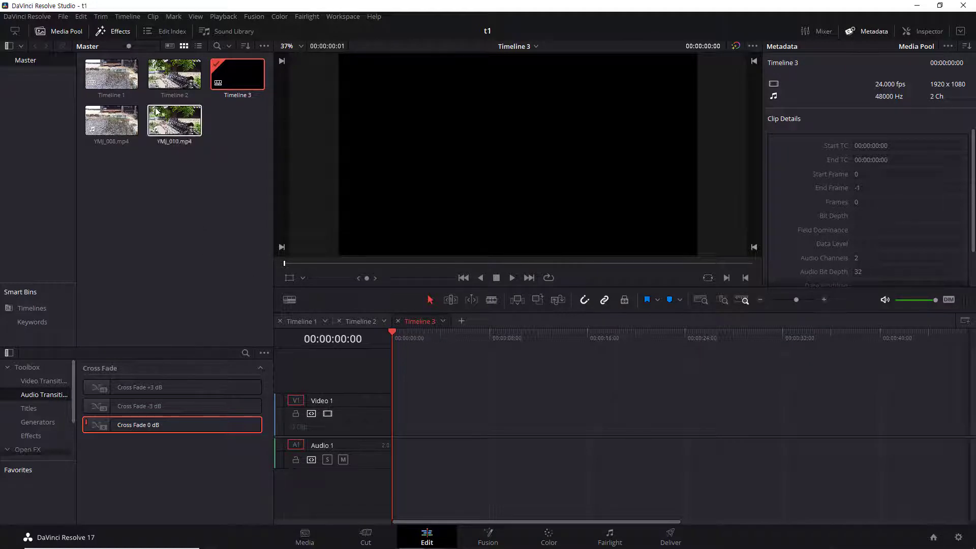
pyautogui.click(111, 127)
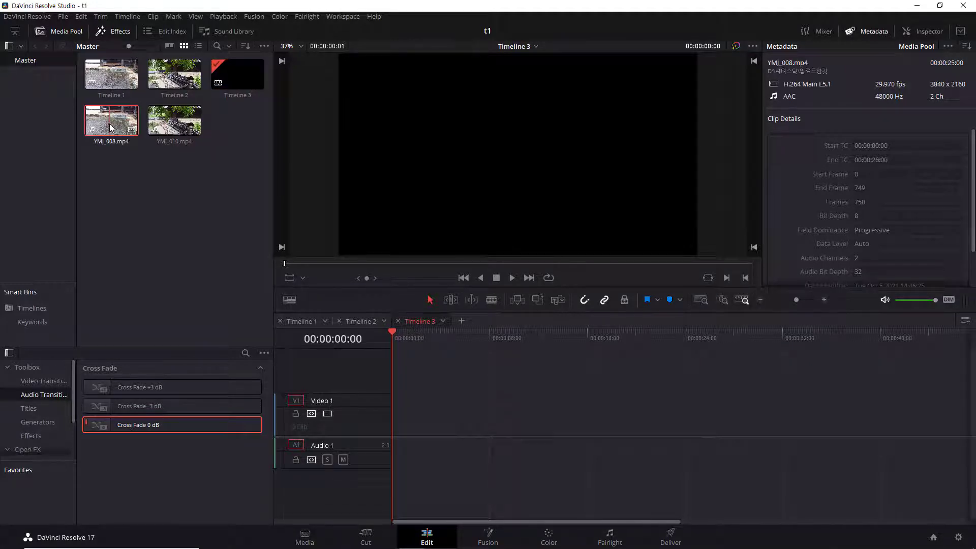
pyautogui.moveTo(111, 128); pyautogui.dragTo(381, 416)
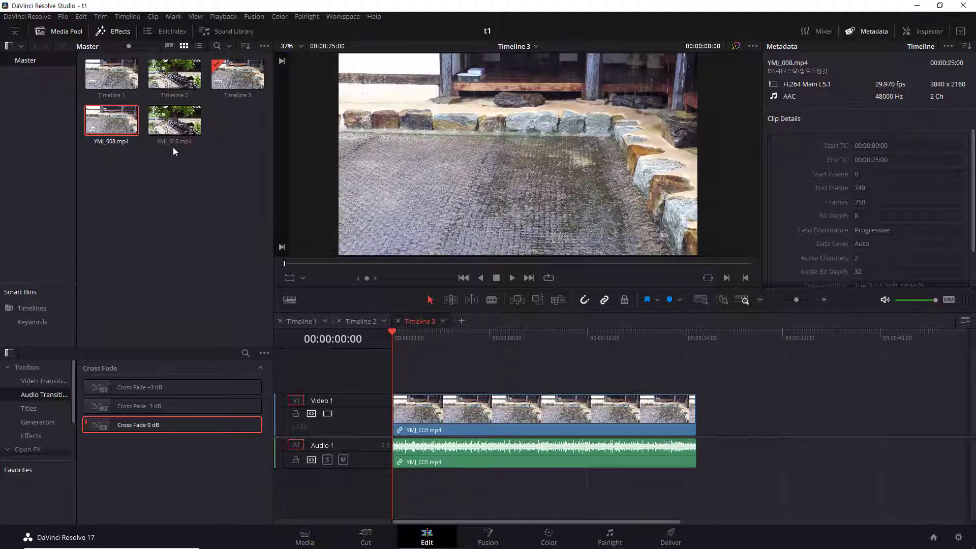
# - Check the resolution and frame rate of Timeline 3 in its metadata
pyautogui.click(249, 76)
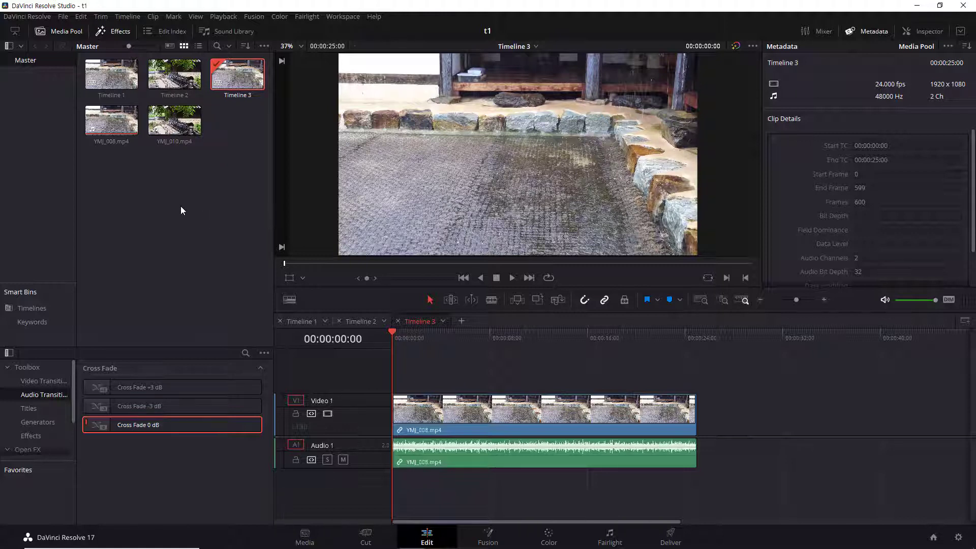
pyautogui.click(425, 320)
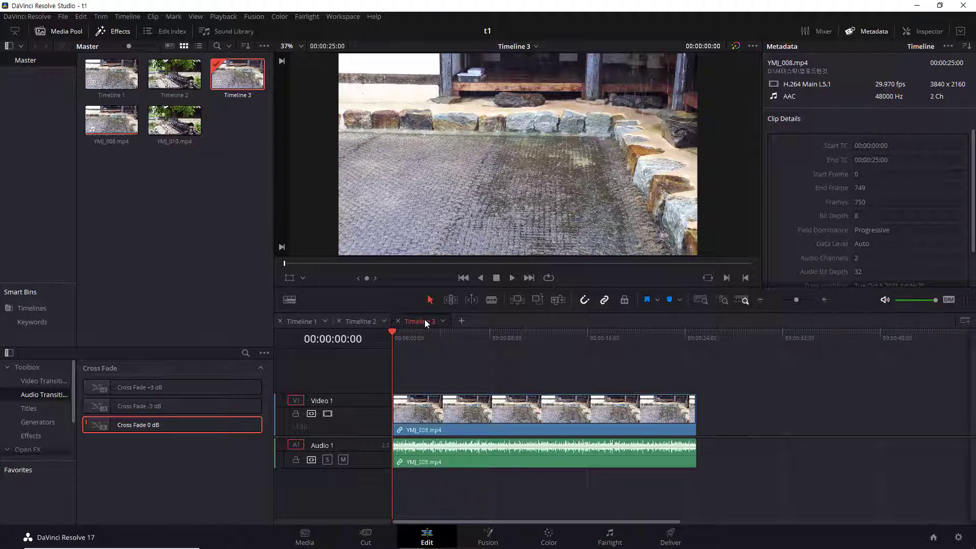
pyautogui.click(241, 77)
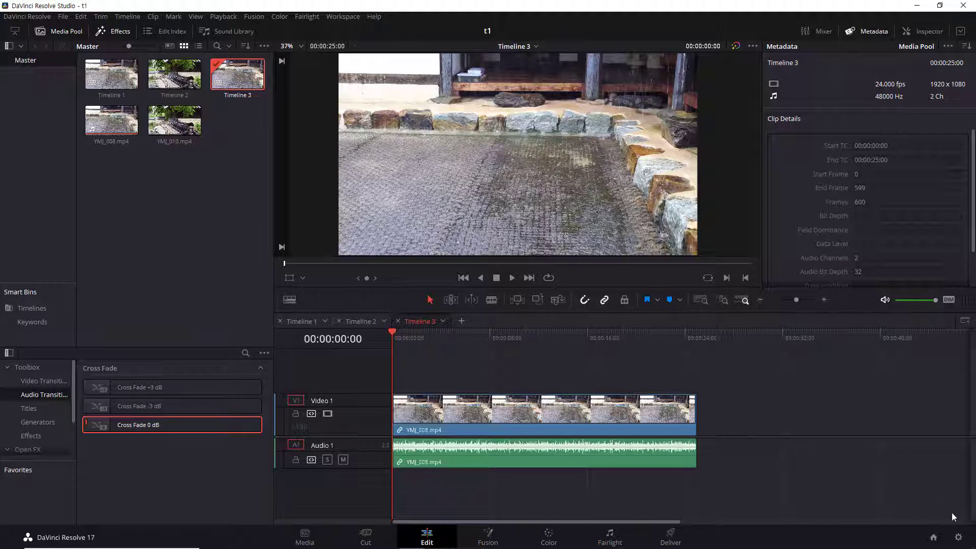
# - Review the project's image scaling and master timeline format settings without changing them
pyautogui.click(958, 537)
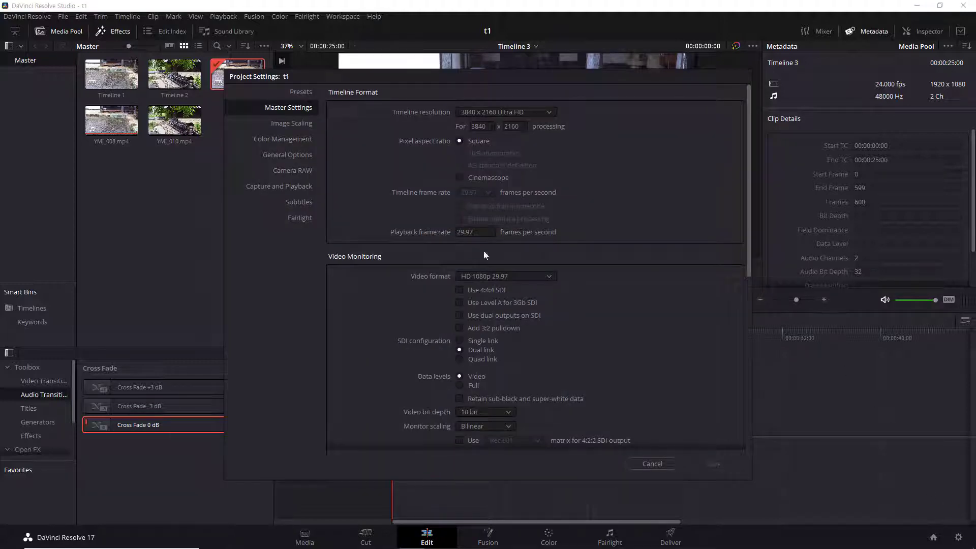
pyautogui.click(300, 127)
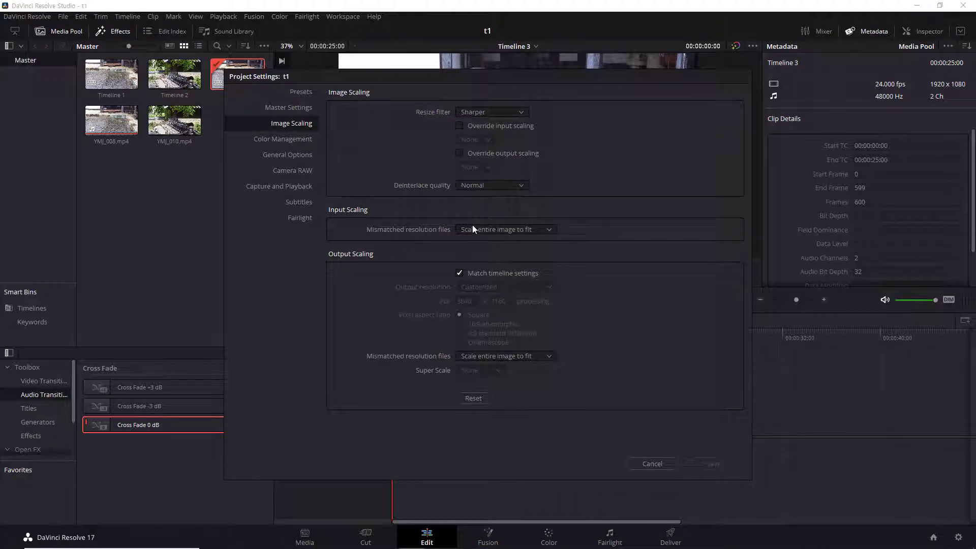
pyautogui.click(658, 463)
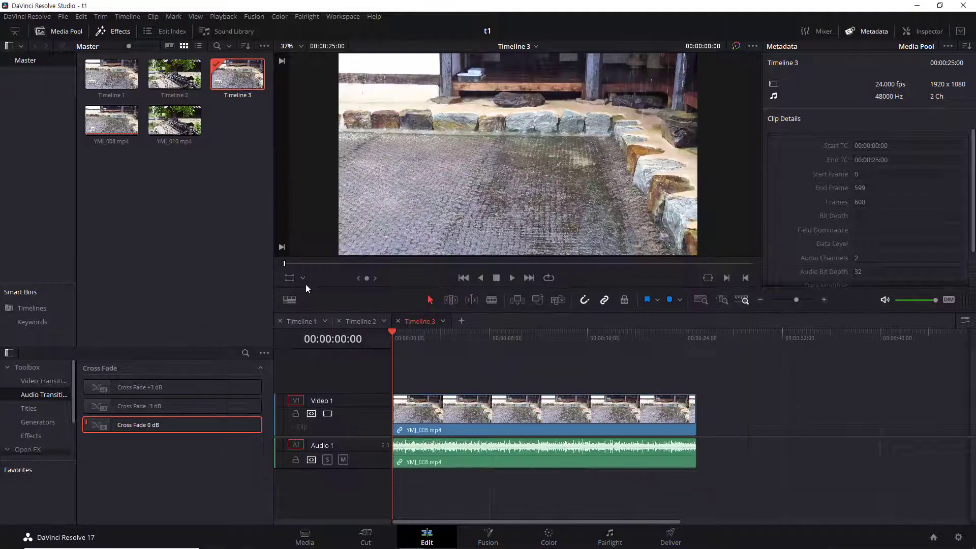
pyautogui.click(201, 206)
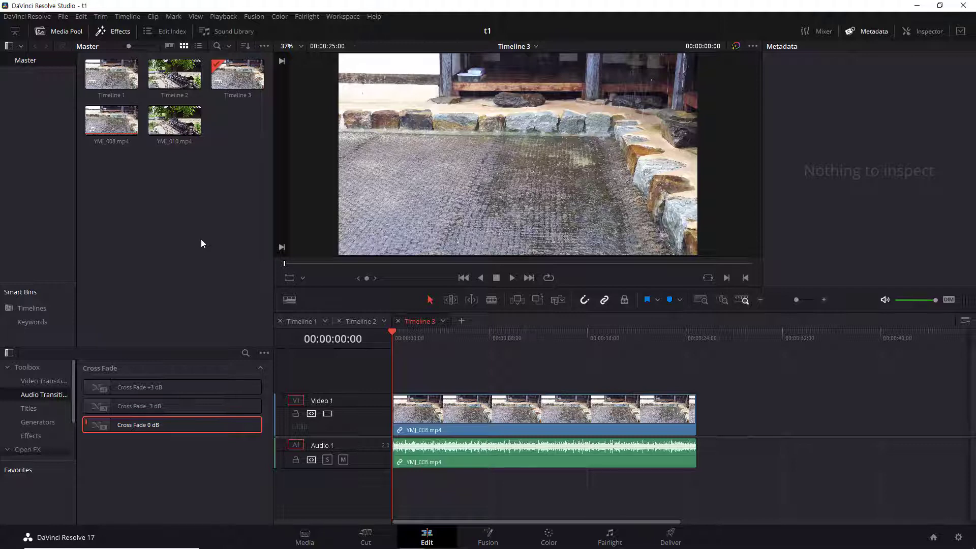
pyautogui.click(958, 537)
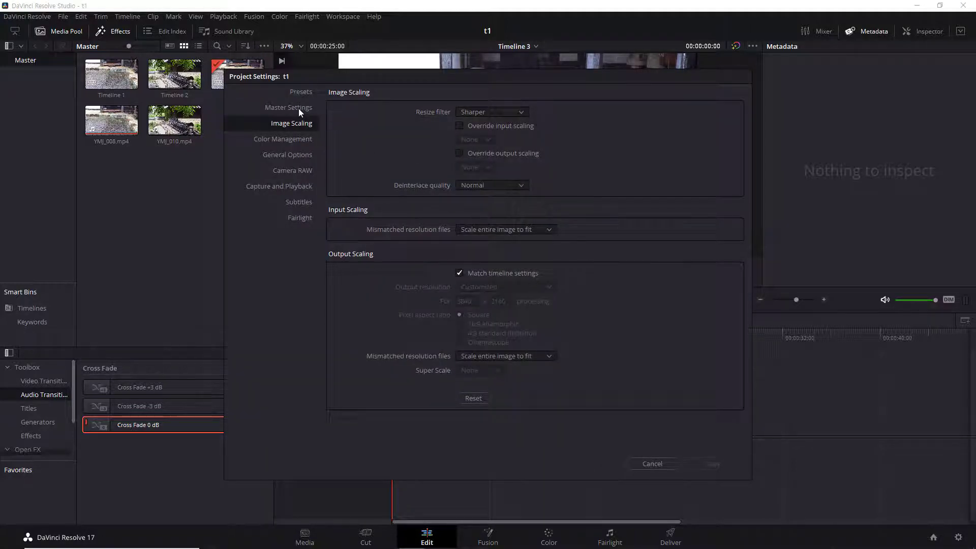
pyautogui.click(299, 108)
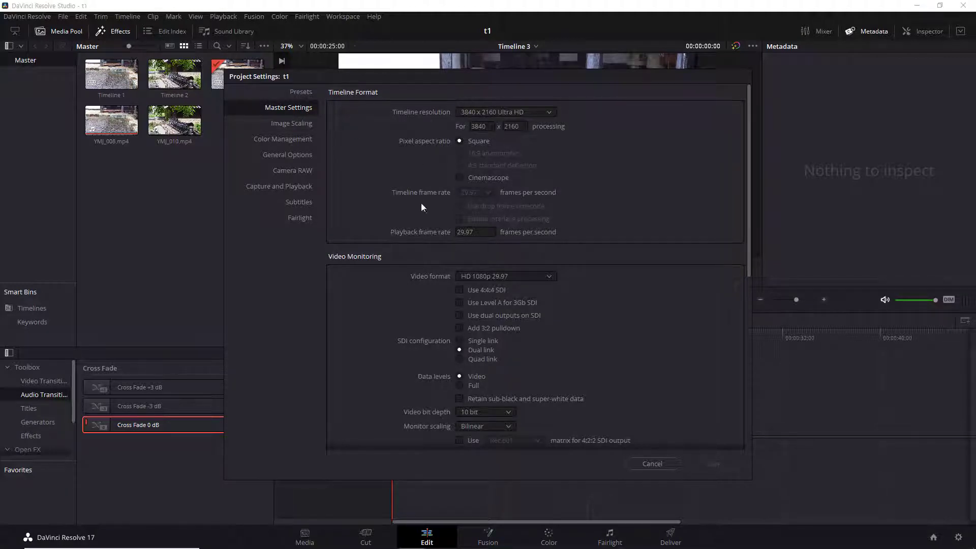
pyautogui.click(660, 464)
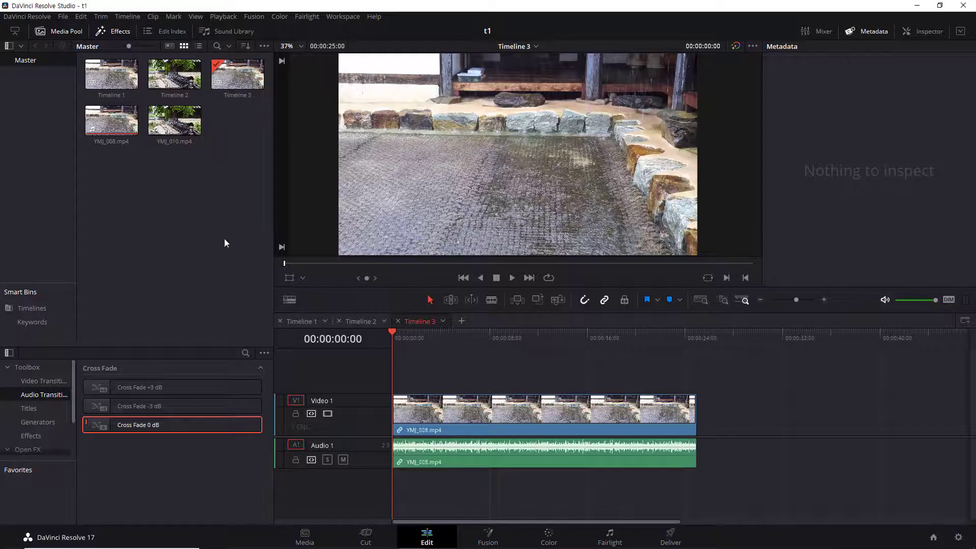
# - Create another empty timeline with project settings turned off, keeping the 3840 x 2160 Ultra HD resolution and 29.97 fps format
pyautogui.rightClick(176, 182)
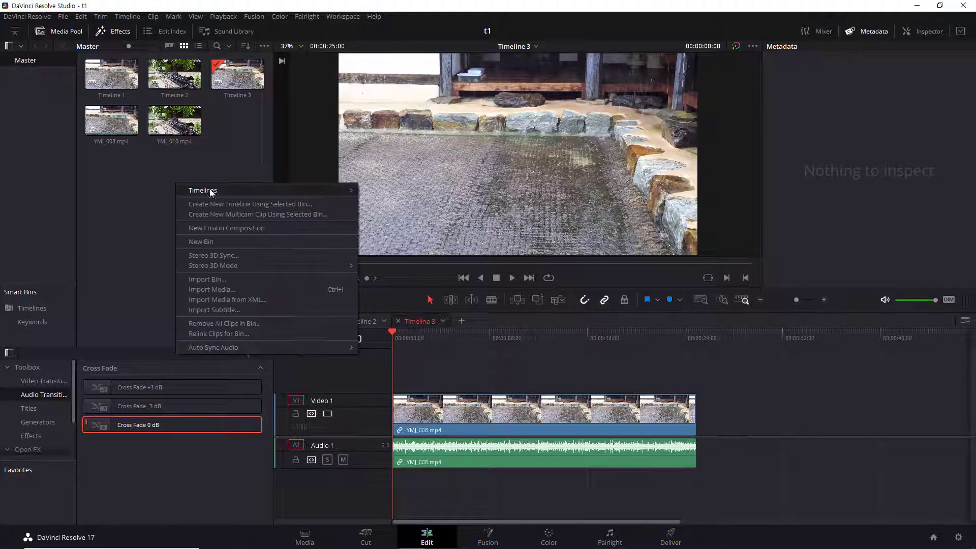
pyautogui.moveTo(211, 190)
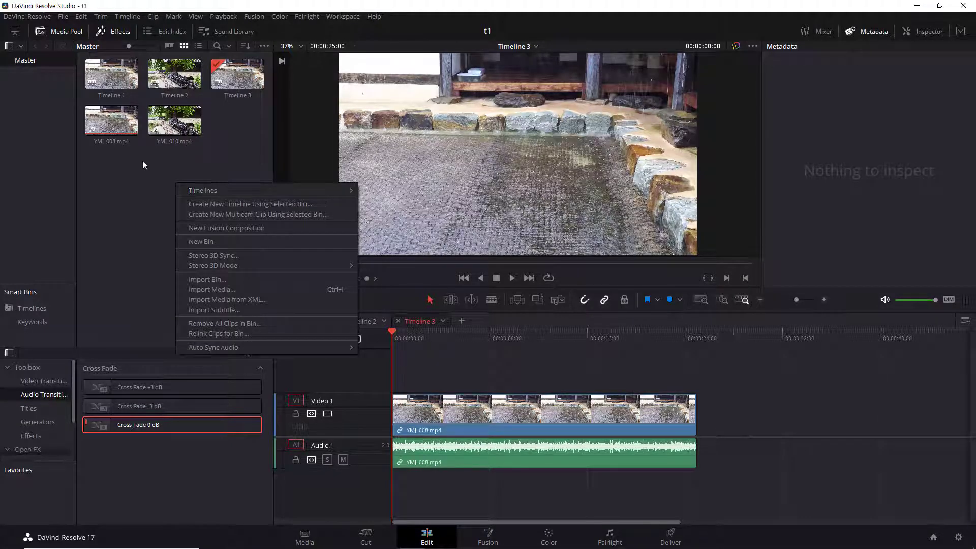
pyautogui.moveTo(322, 193)
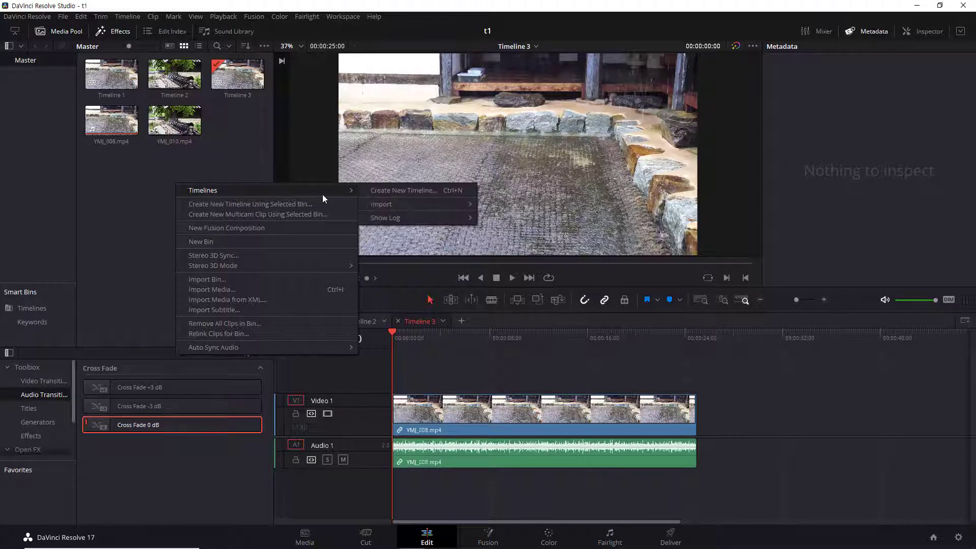
pyautogui.click(414, 191)
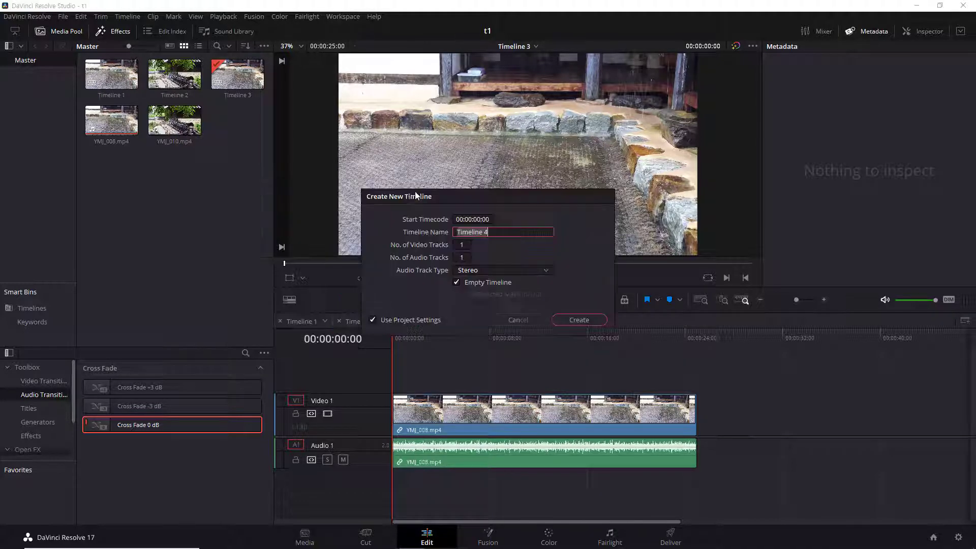
pyautogui.click(373, 318)
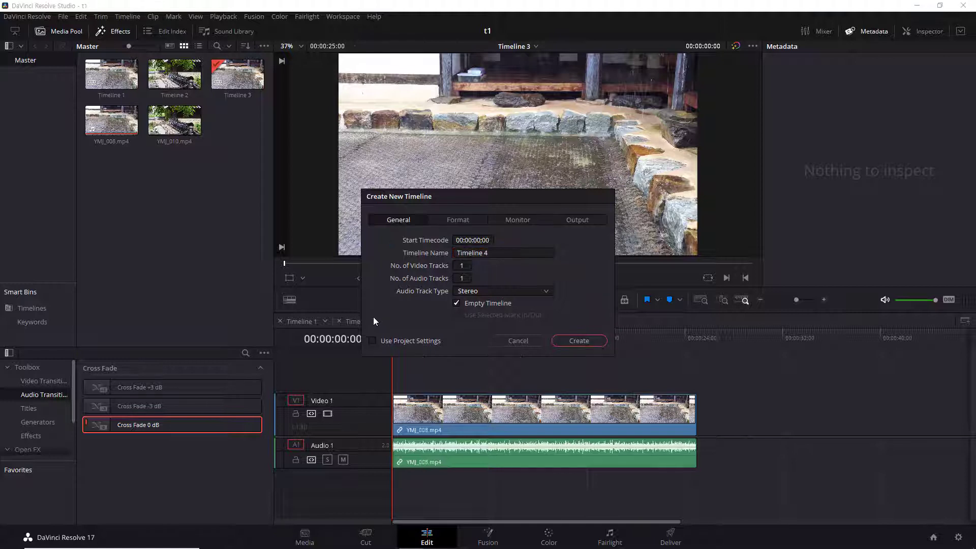
pyautogui.click(457, 220)
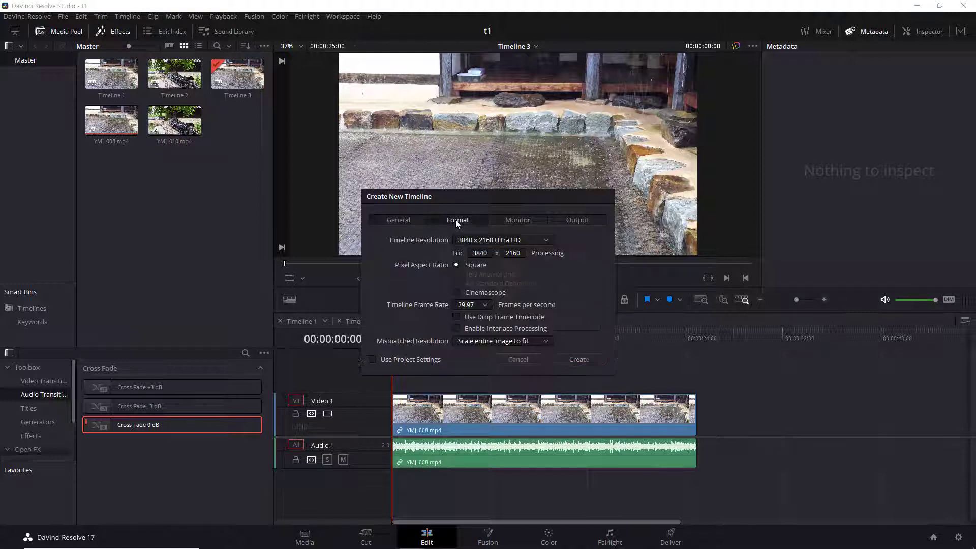
pyautogui.click(587, 359)
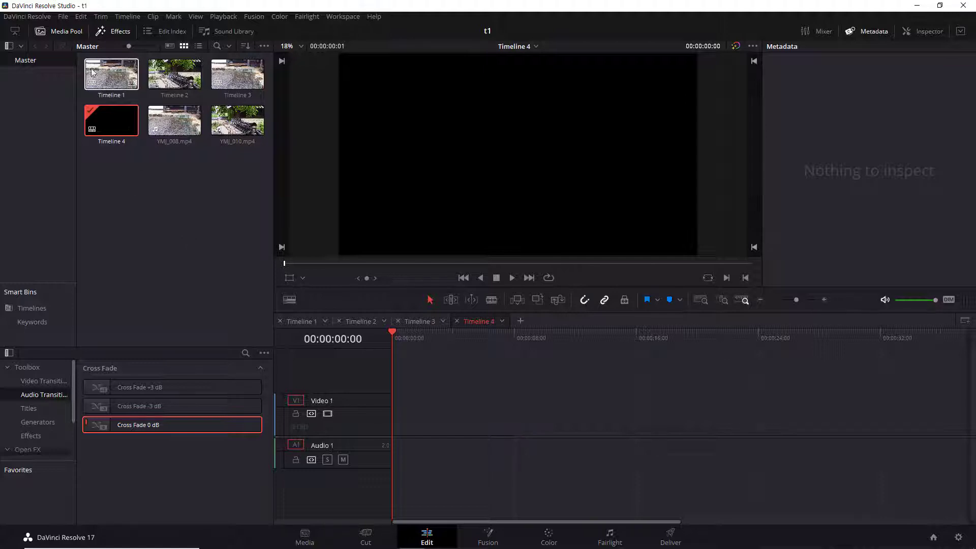
# - Save the current project and create a new project named t2
pyautogui.click(63, 16)
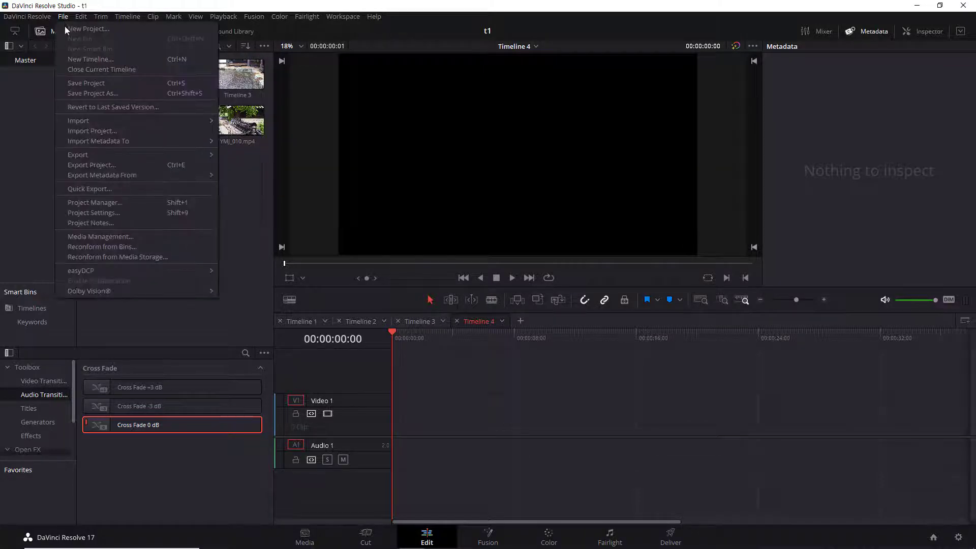
pyautogui.click(78, 82)
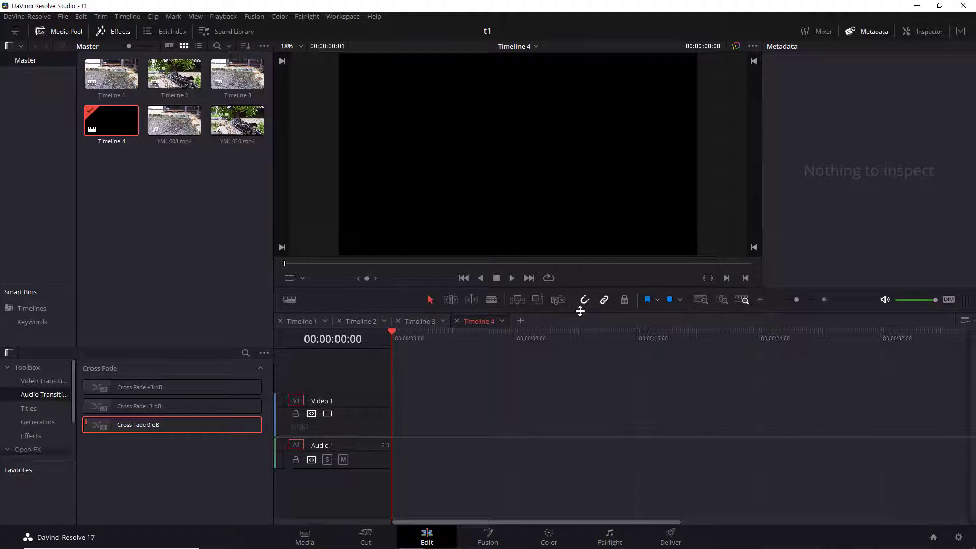
pyautogui.click(933, 538)
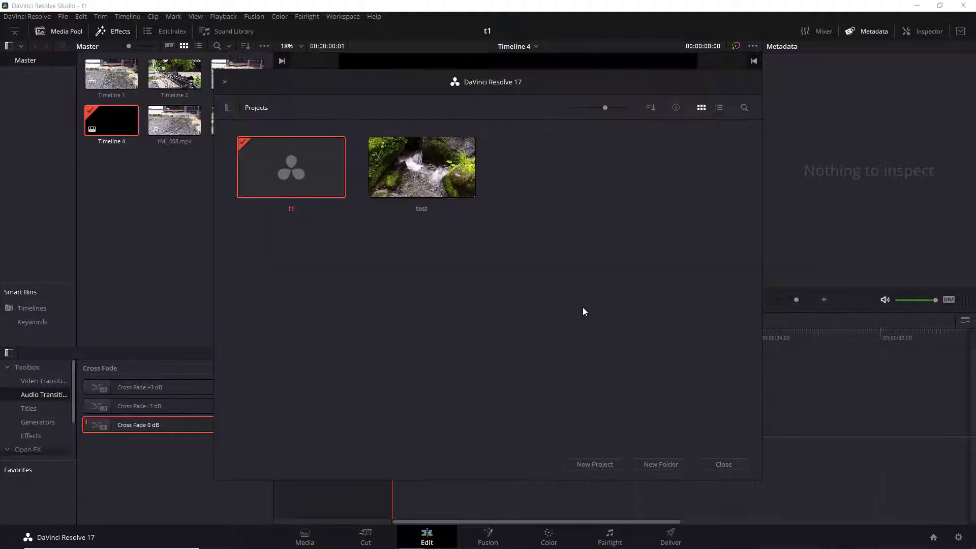
pyautogui.click(606, 465)
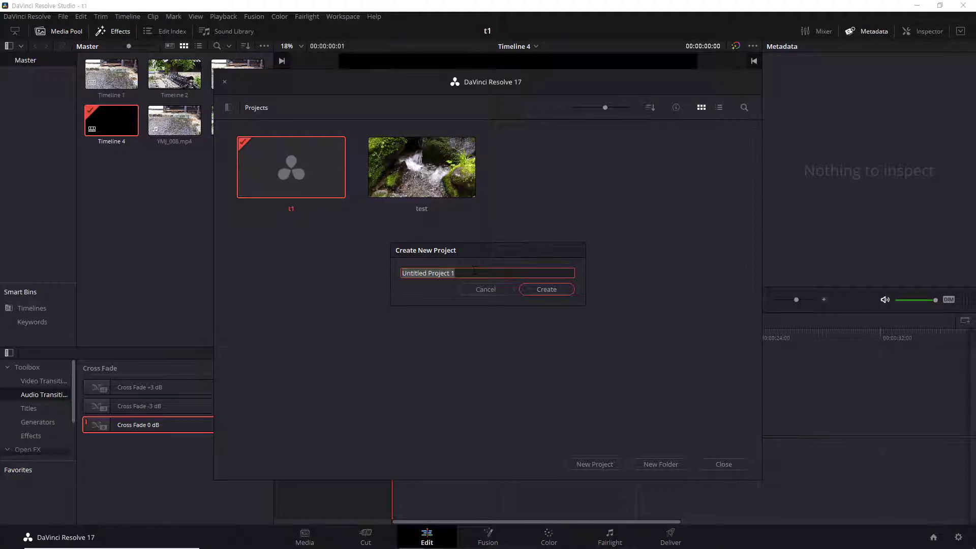
pyautogui.write('t2')
pyautogui.click(548, 293)
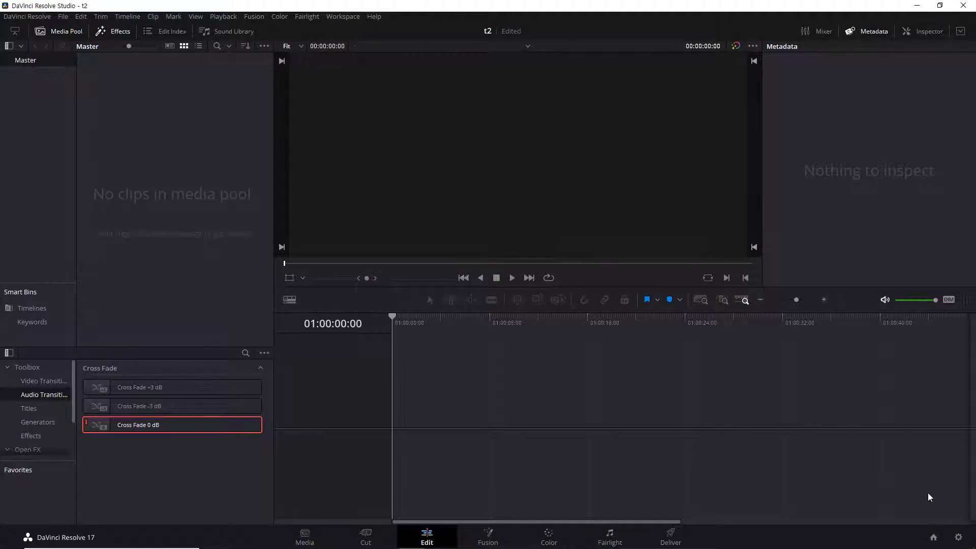
# - Check the t2 project's master timeline resolution and frame rate settings without changing them
pyautogui.click(958, 537)
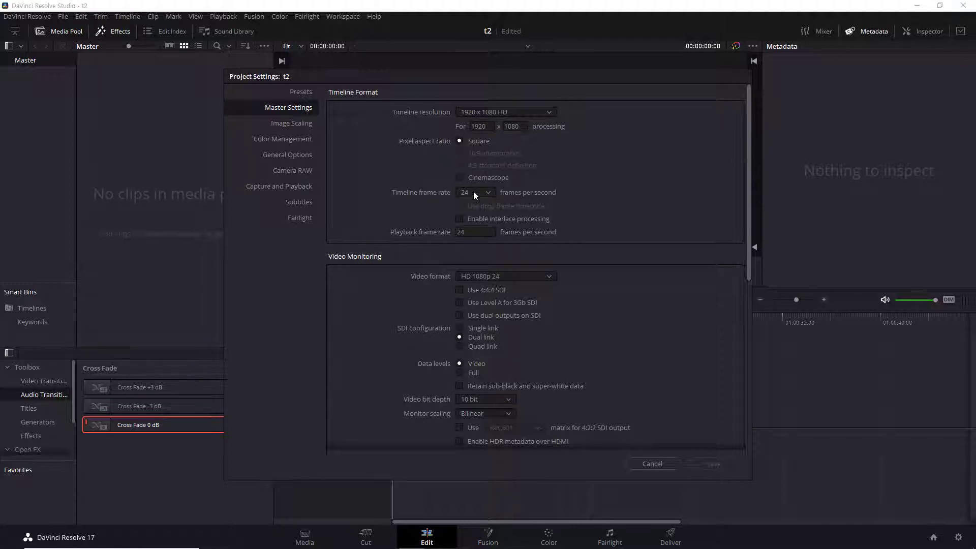
pyautogui.click(672, 463)
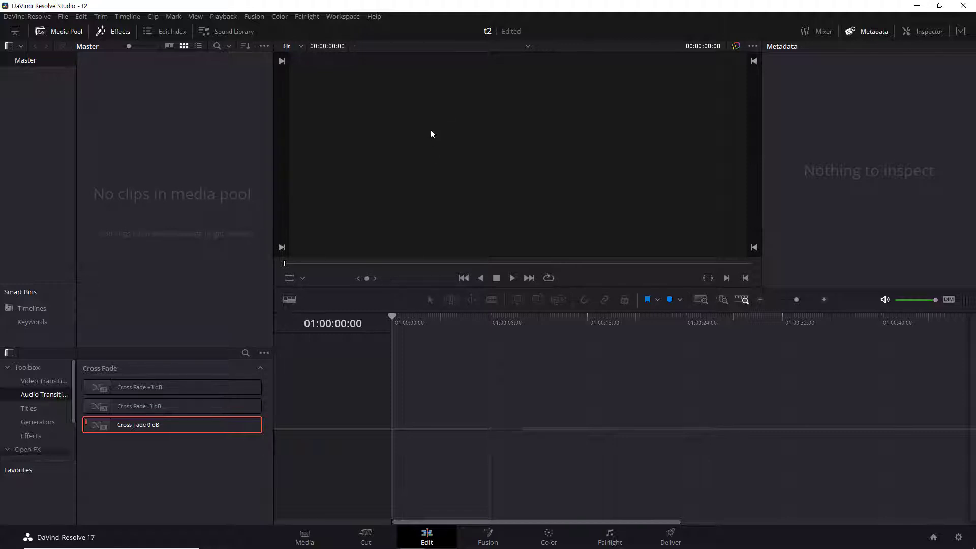
# - Import the clip yi__046.mp4 into the media pool and change the project frame rate to match it
pyautogui.rightClick(181, 110)
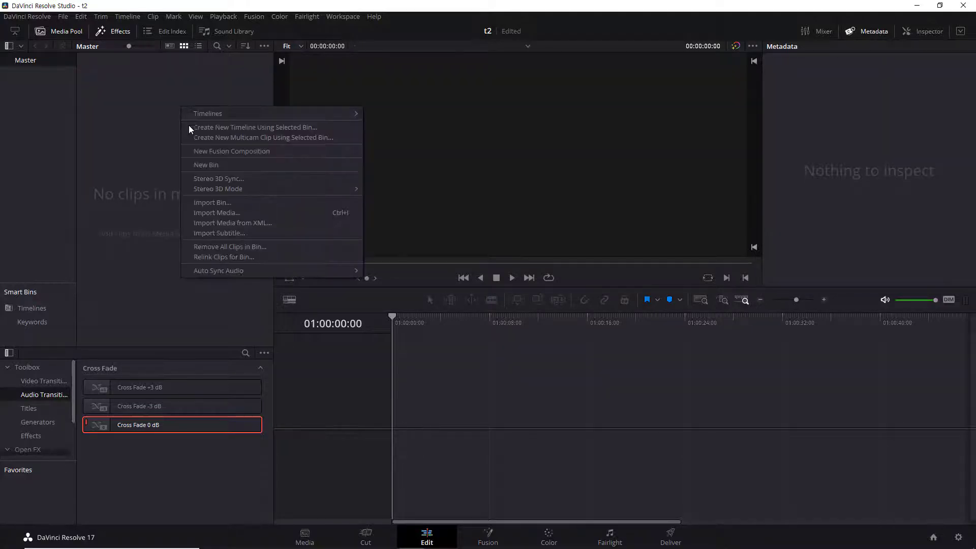
pyautogui.click(236, 212)
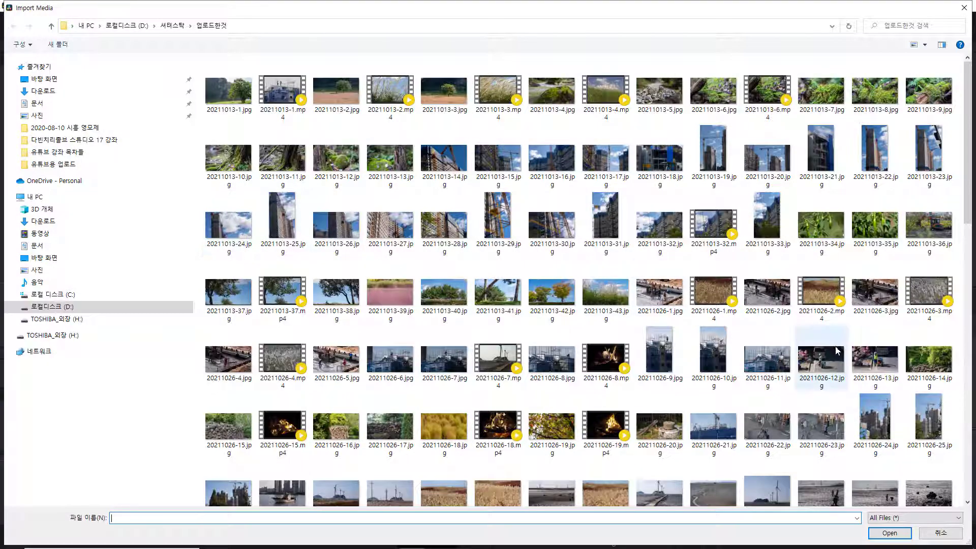
pyautogui.scroll(-10, 772, 371)
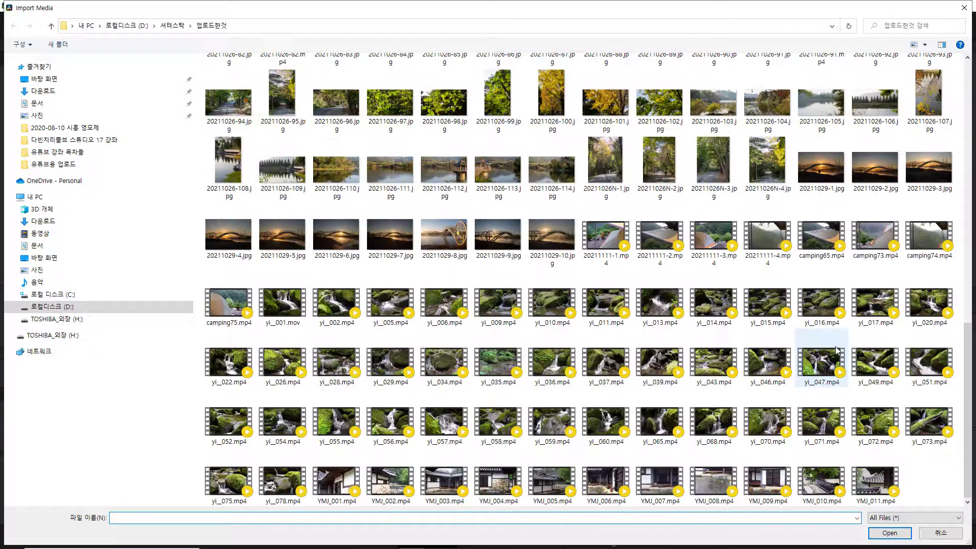
pyautogui.click(771, 370)
pyautogui.click(887, 533)
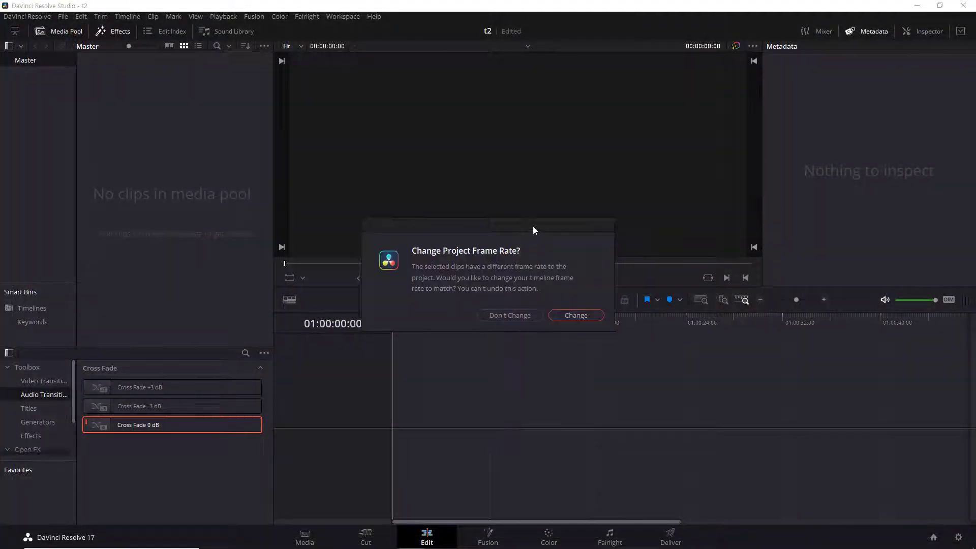
pyautogui.moveTo(533, 226); pyautogui.dragTo(505, 154)
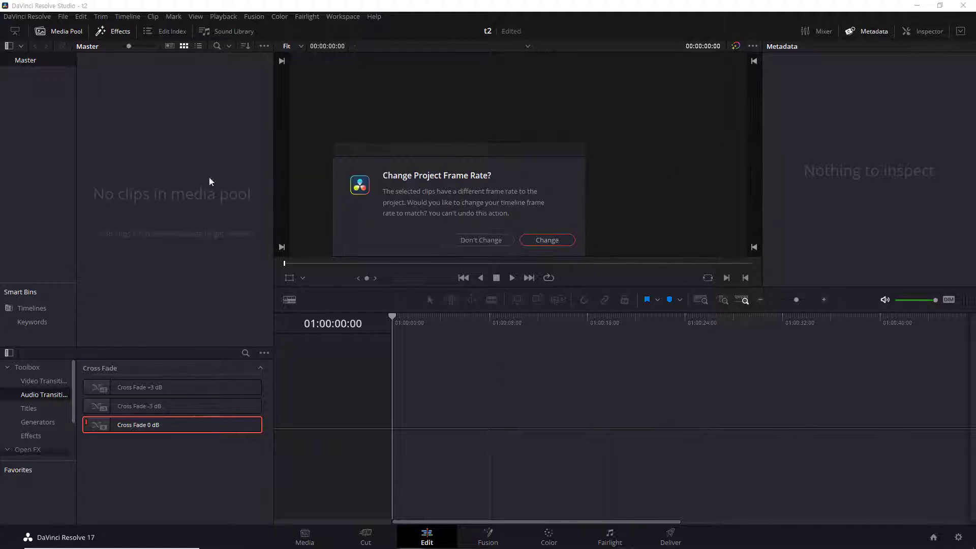
pyautogui.click(545, 240)
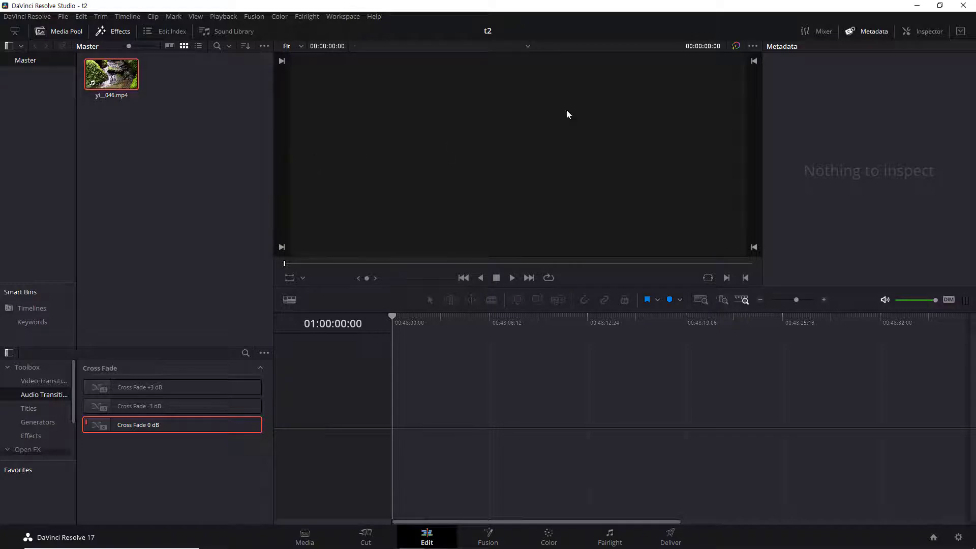
# - Display the metadata of the imported yi__046.mp4 clip to check its frame rate and resolution
pyautogui.click(867, 31)
pyautogui.click(164, 130)
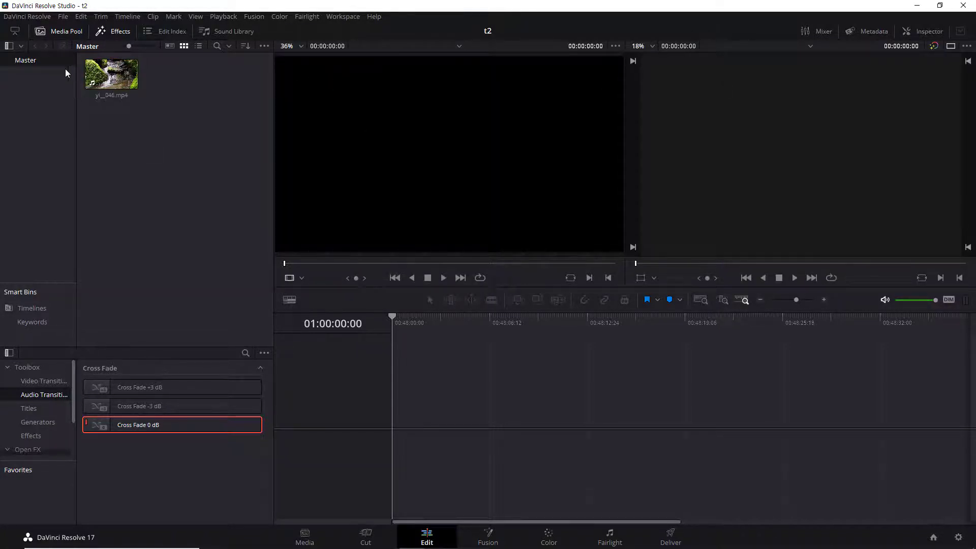
pyautogui.click(111, 74)
pyautogui.click(873, 31)
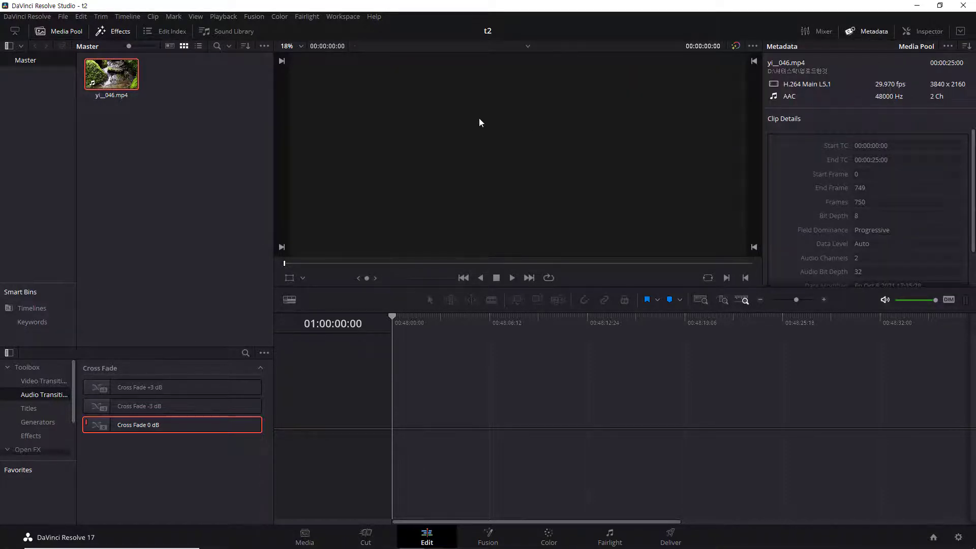
# - Compare the project's master timeline resolution and frame rate with the clip's format, leaving the settings unchanged
pyautogui.click(959, 537)
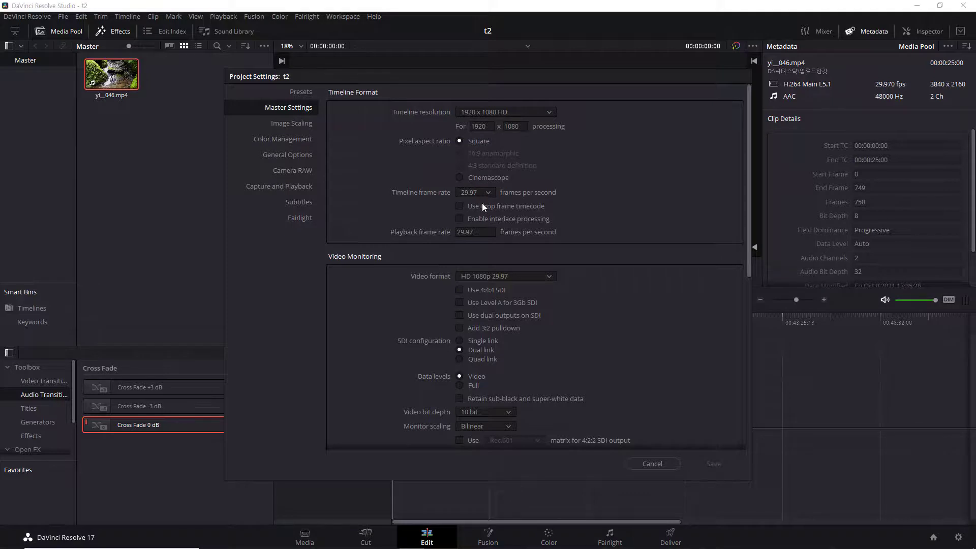
pyautogui.click(665, 462)
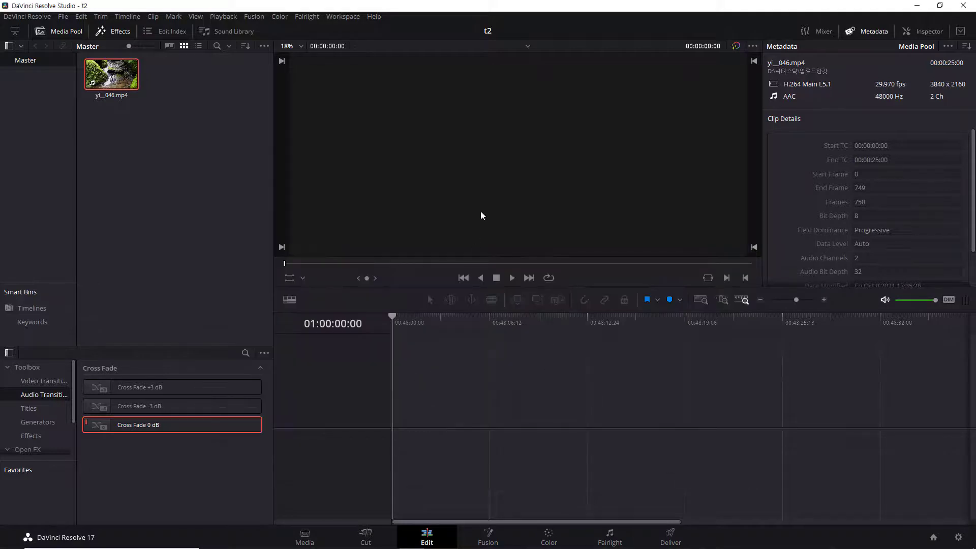
pyautogui.click(958, 538)
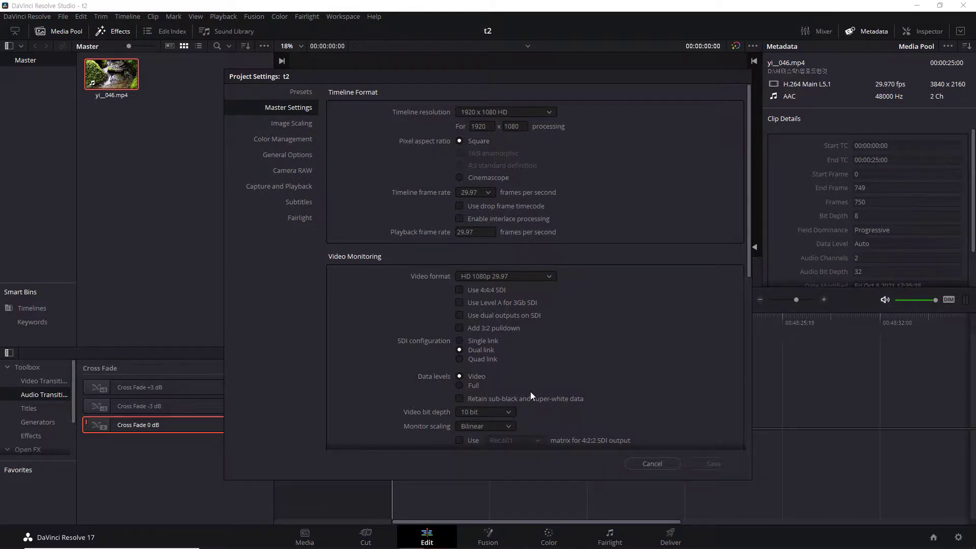
pyautogui.click(666, 465)
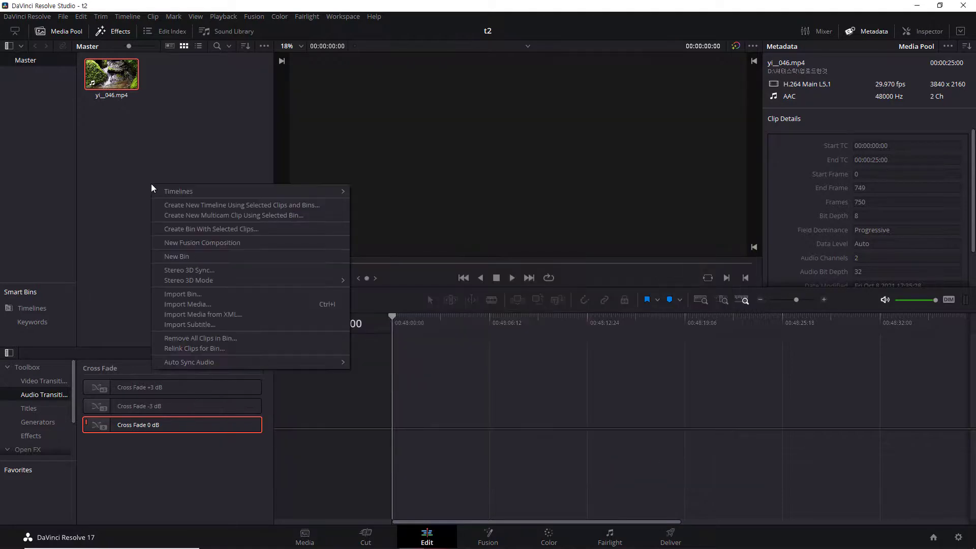
# - Start a new empty timeline named Timeline 1 with project settings turned off and show its format options
pyautogui.rightClick(151, 184)
pyautogui.moveTo(170, 191)
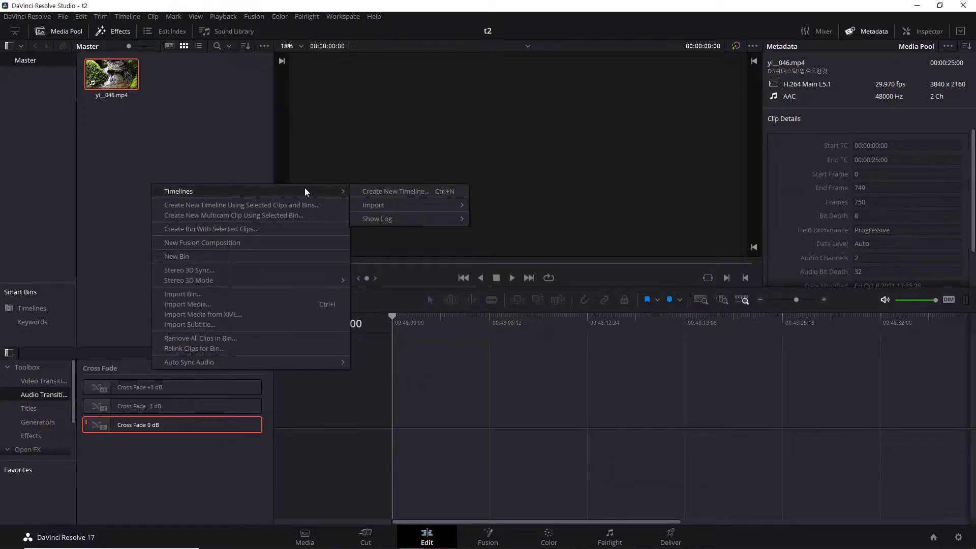
pyautogui.click(382, 191)
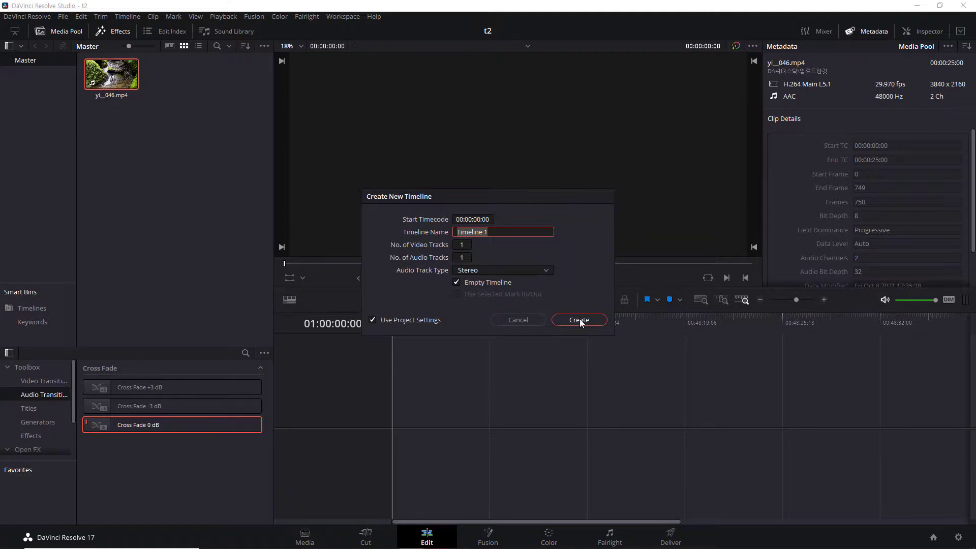
pyautogui.click(373, 320)
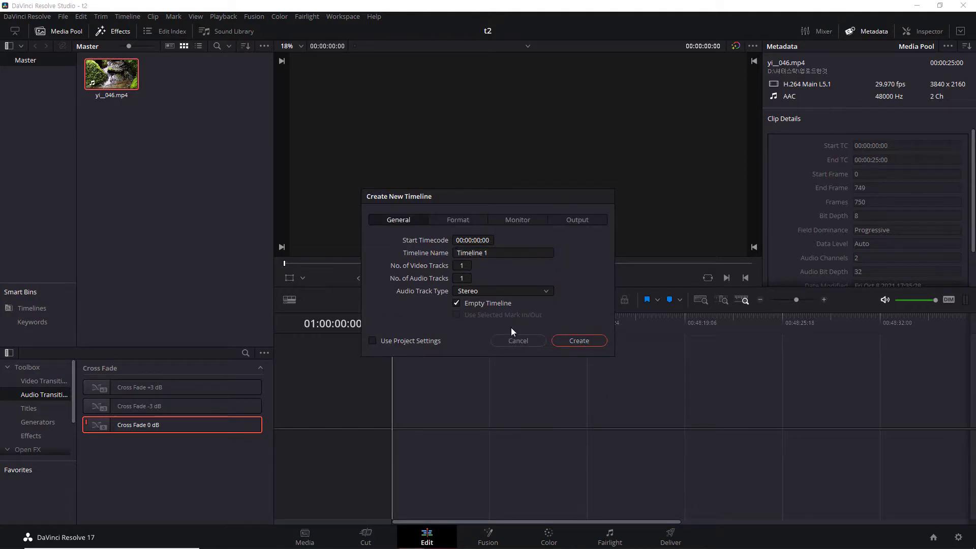
pyautogui.click(464, 222)
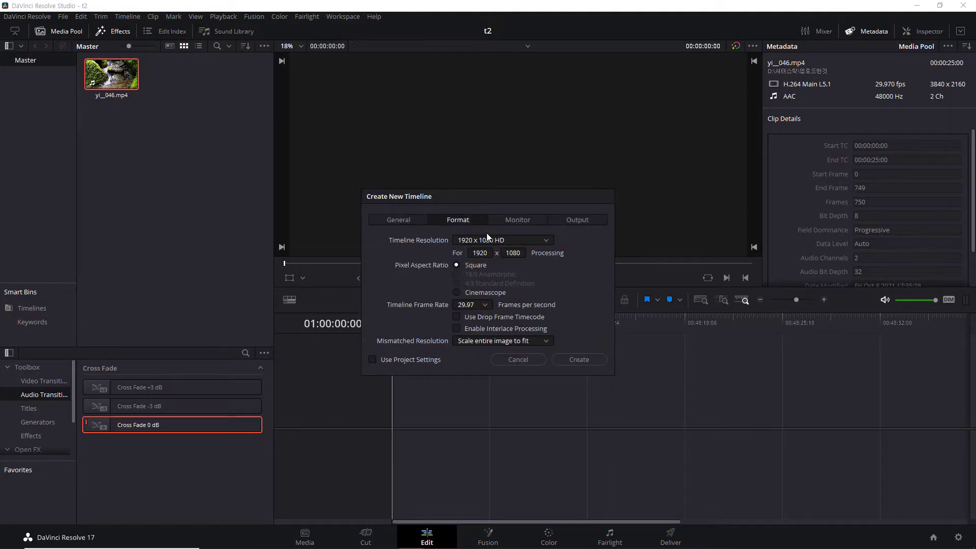